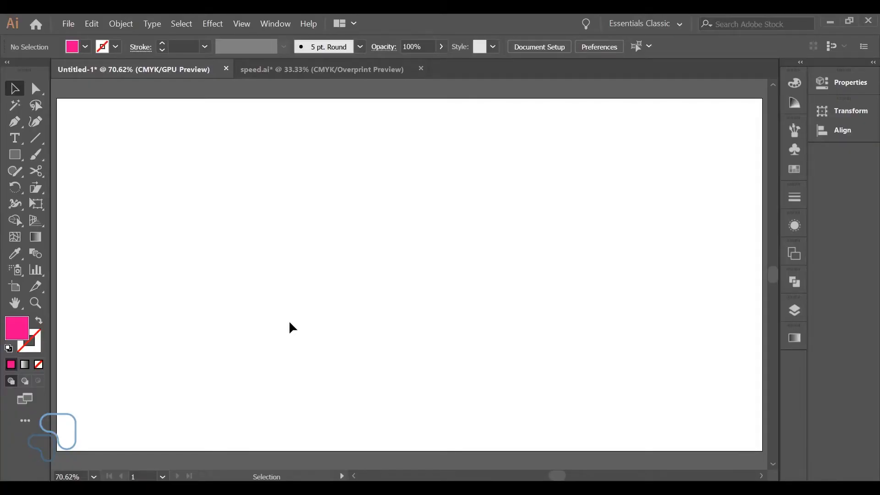
Create a 1000 by 500 px rectangle over the artboard and fill it with the lime green swatch
key("m")
left_click(289, 322)
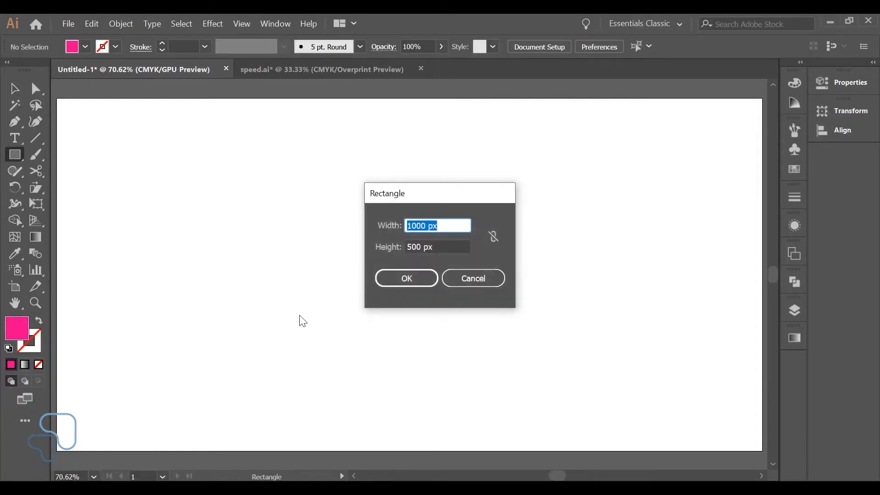
key("Tab")
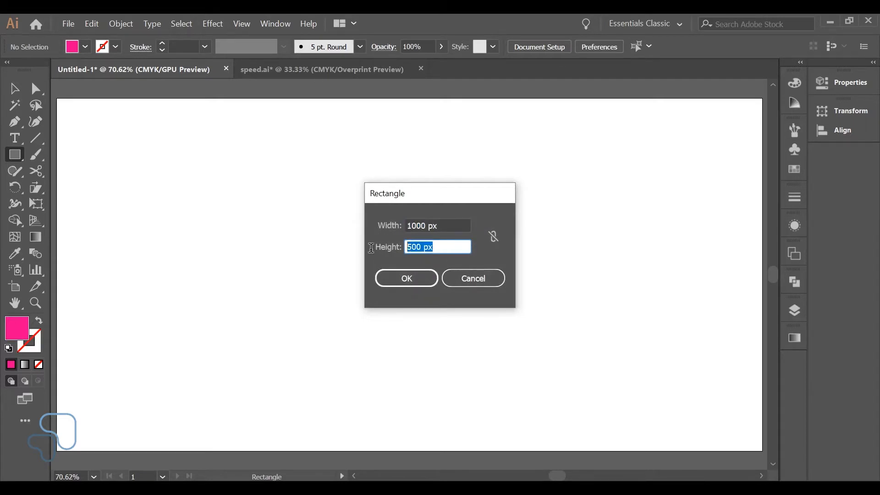
left_click(401, 278)
key("v")
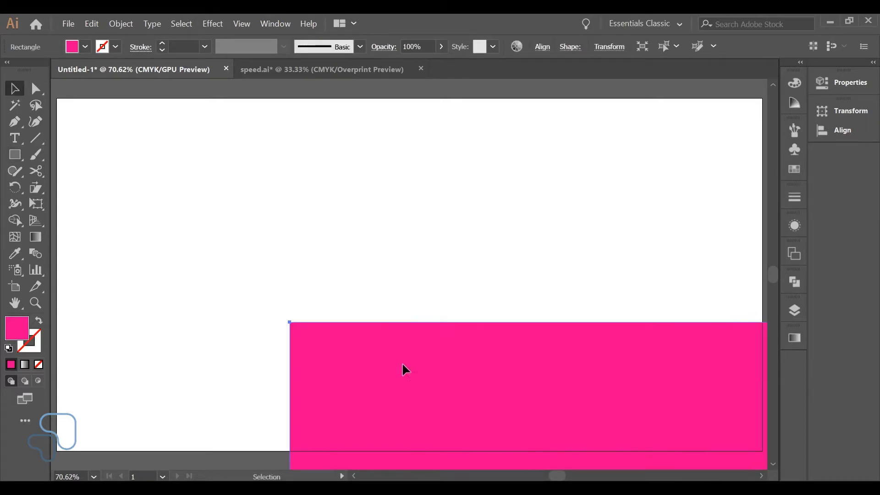
left_click_drag(403, 367, 185, 157)
left_click(794, 169)
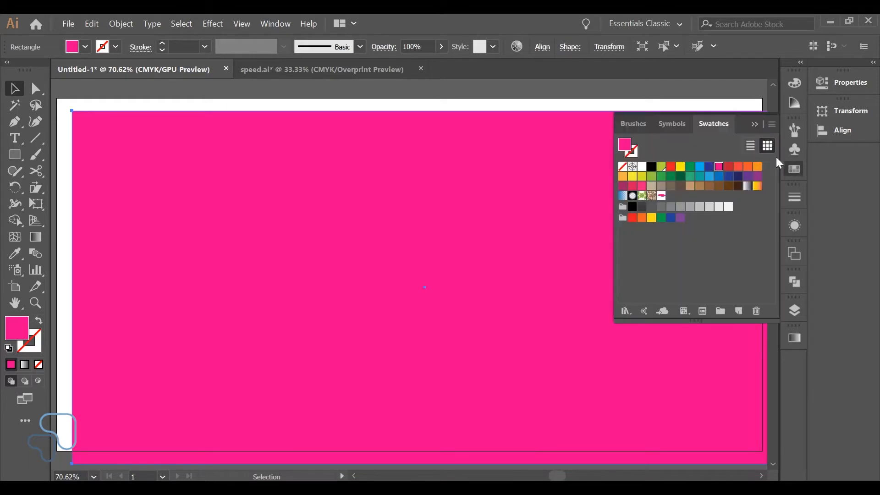
left_click(661, 166)
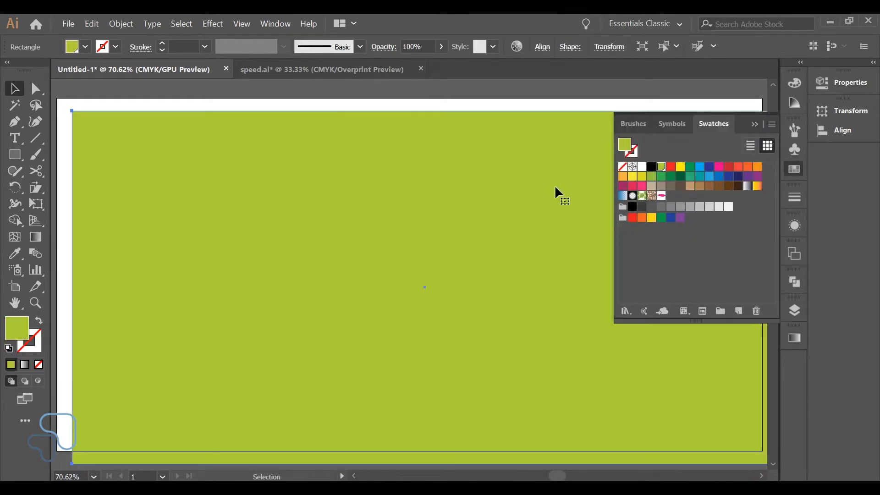
Centre the green rectangle horizontally and vertically on the artboard, and lock it
left_click(542, 47)
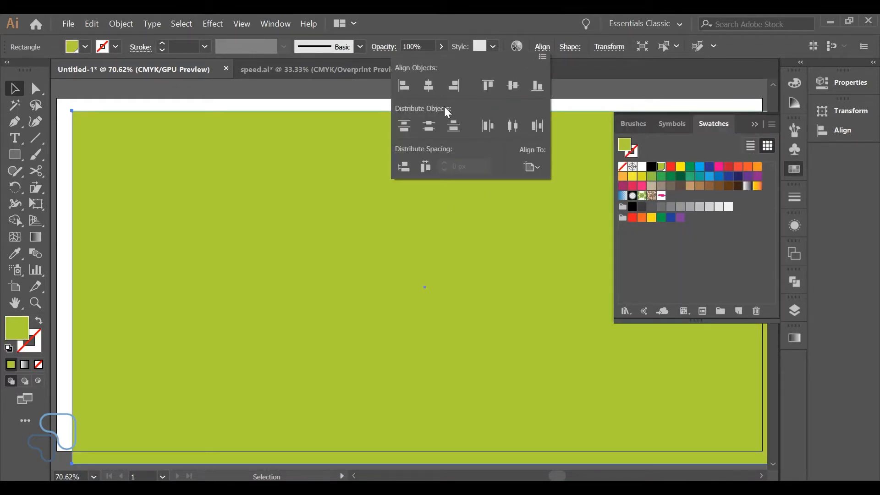
left_click(430, 86)
left_click(512, 88)
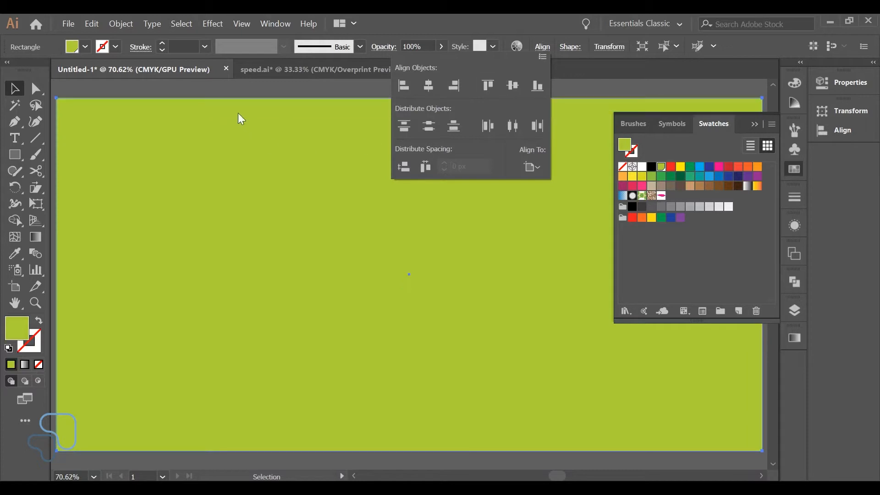
left_click(205, 97)
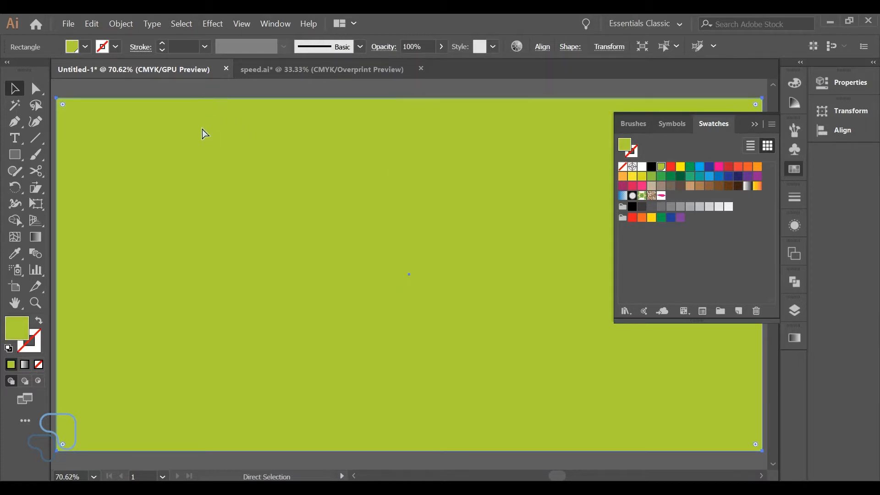
key("ctrl+2")
Add the text "SPEED" and move it straight down to about the middle of the green background
key("t")
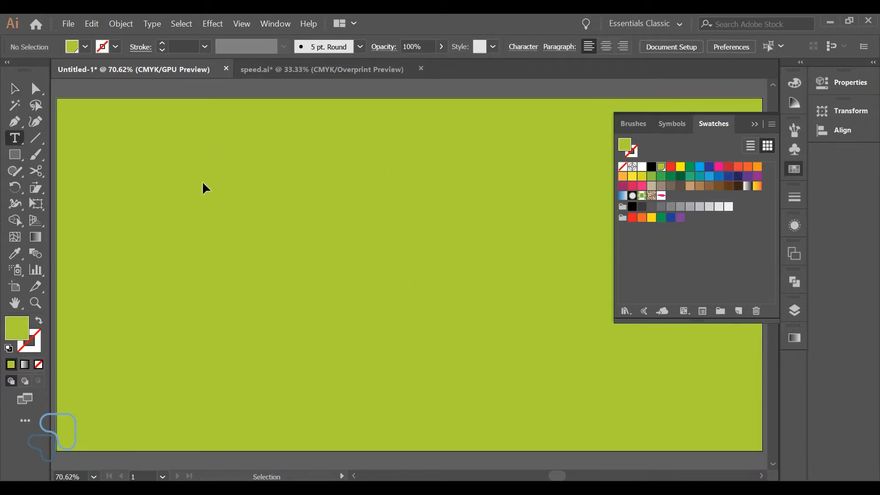
left_click(117, 243)
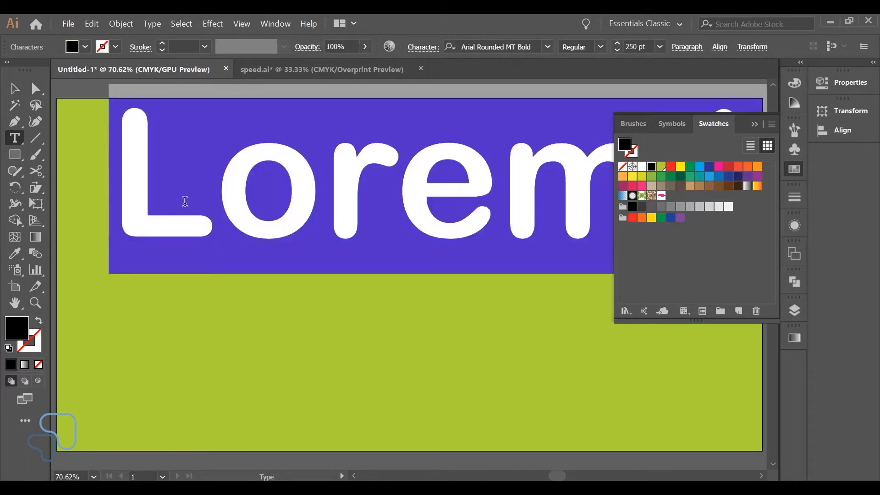
type("SPEED")
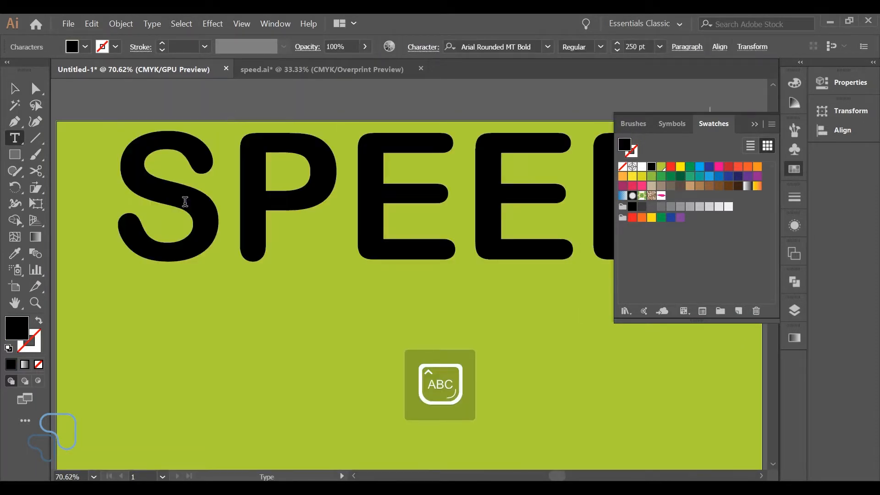
left_click(15, 89)
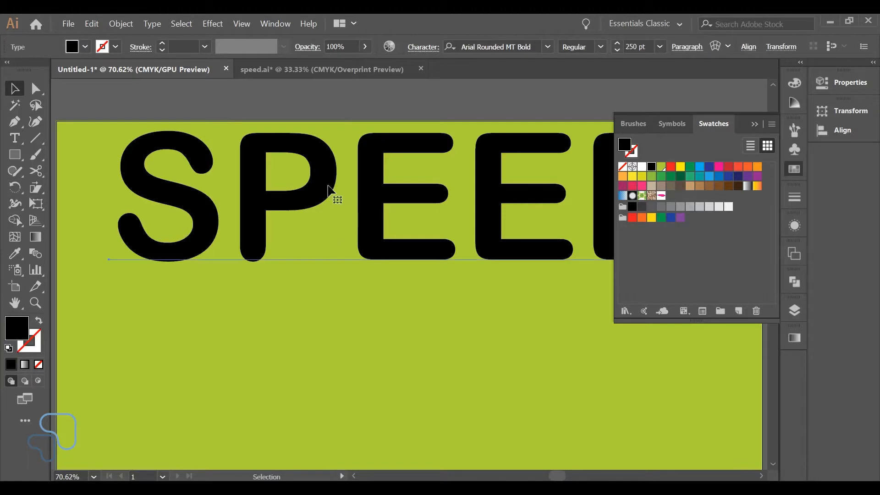
left_click_drag(325, 183, 326, 306)
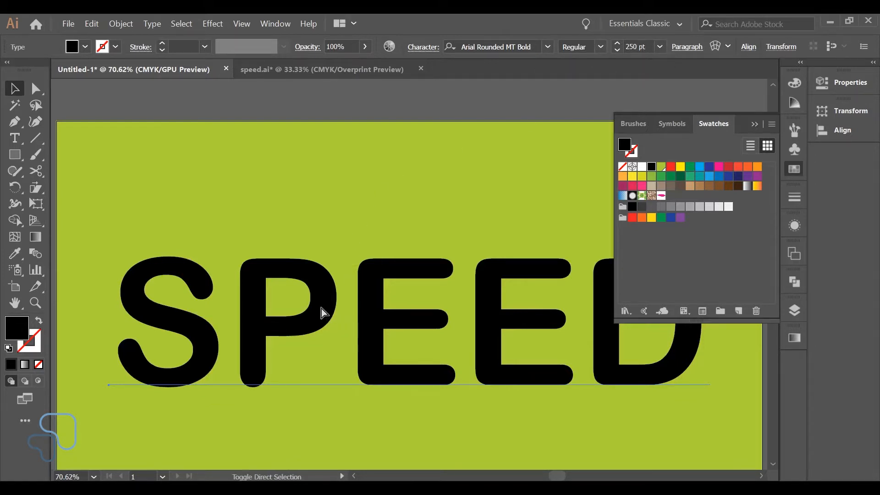
Convert the SPEED text to outlines and make the letters one compound path
key("shift+ctrl+o")
left_click(130, 25)
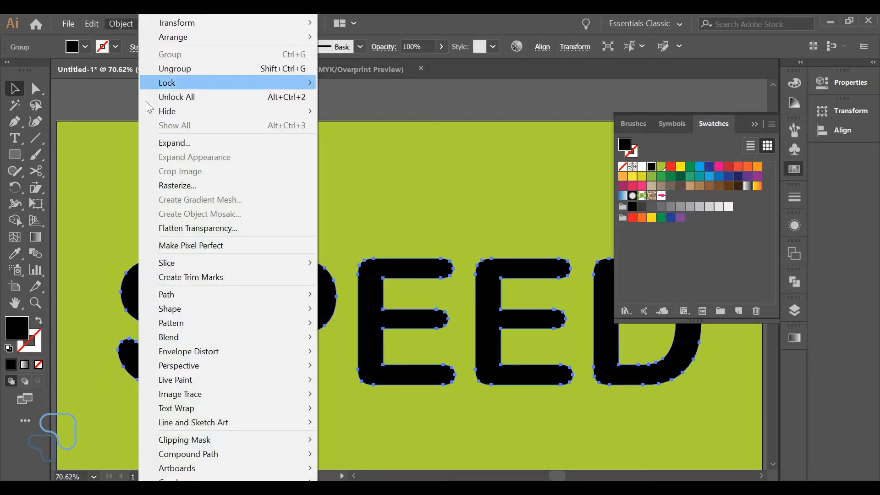
mouse_move(243, 454)
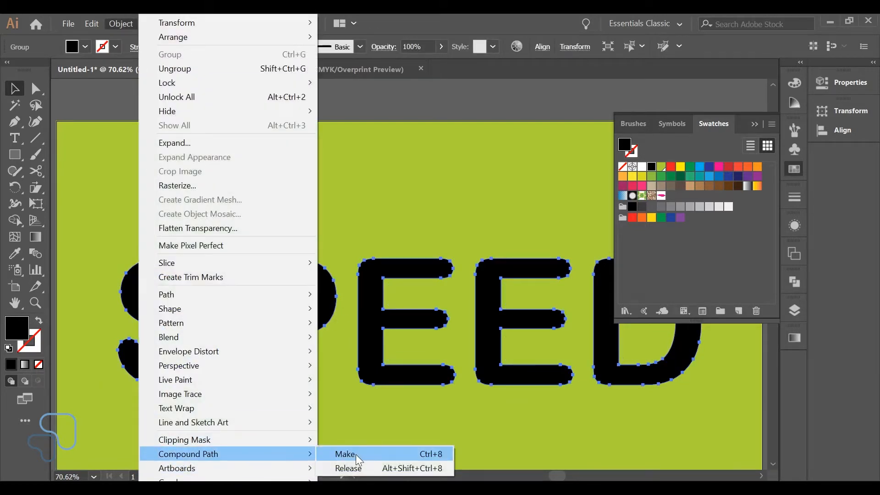
left_click(356, 455)
Make a copy of the SPEED path moved -40 px horizontally and 0 px vertically
left_click(120, 23)
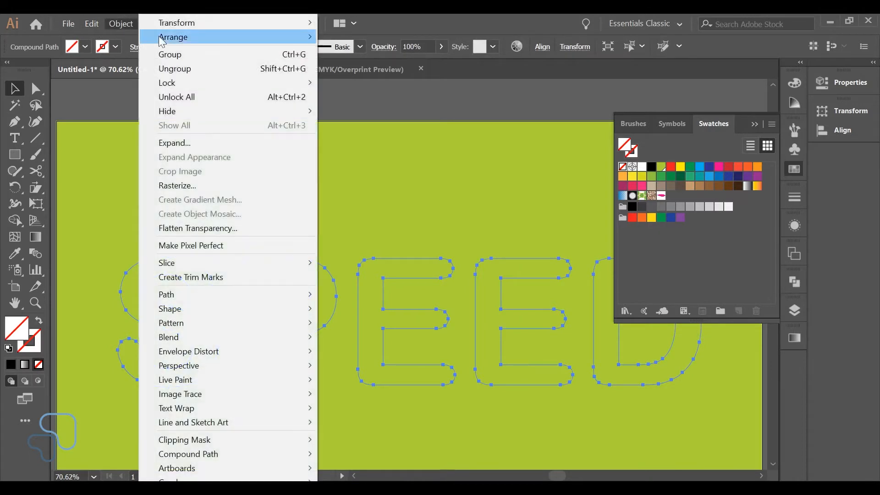
mouse_move(179, 23)
left_click(367, 41)
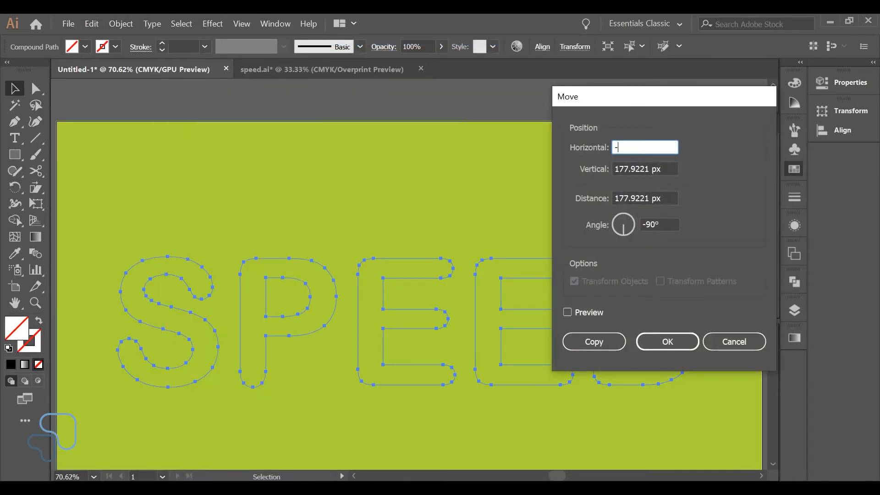
key("Tab")
type("0")
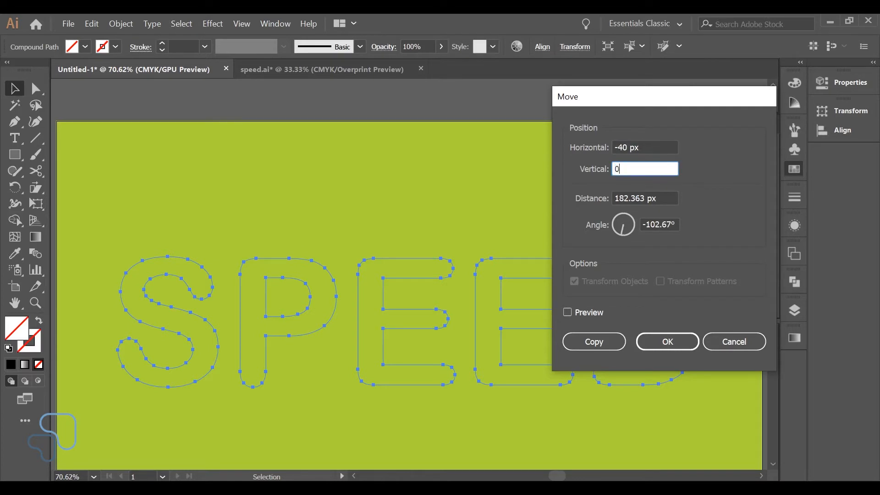
left_click(598, 344)
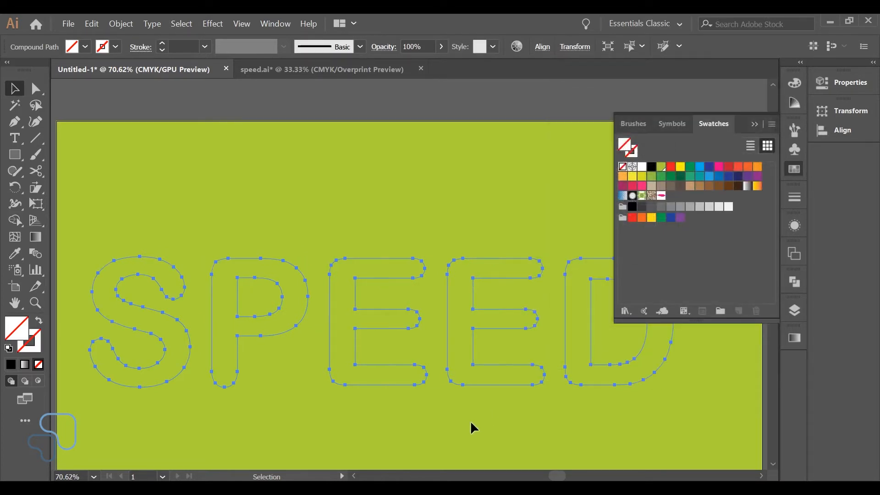
Fill both SPEED paths with the bright pink swatch and deselect them
key("ctrl+a")
left_click(718, 168)
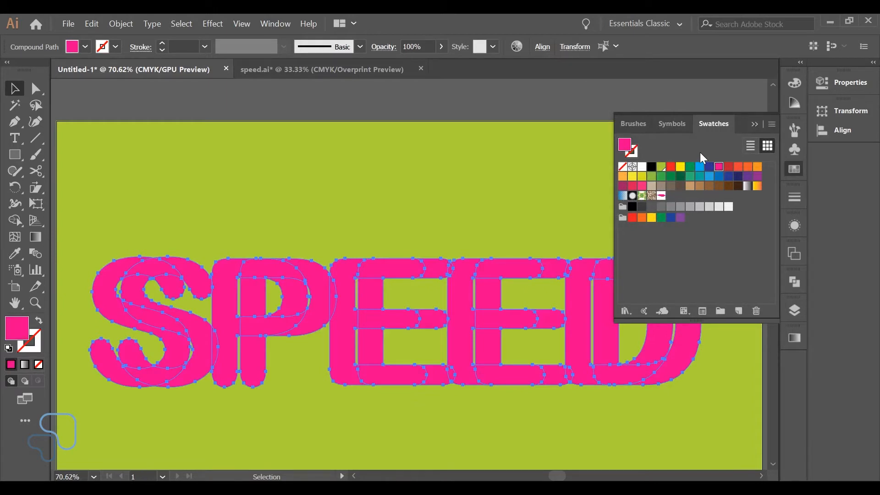
left_click(322, 204)
Set the opacity of the shifted SPEED copy to 0%
left_click(224, 292)
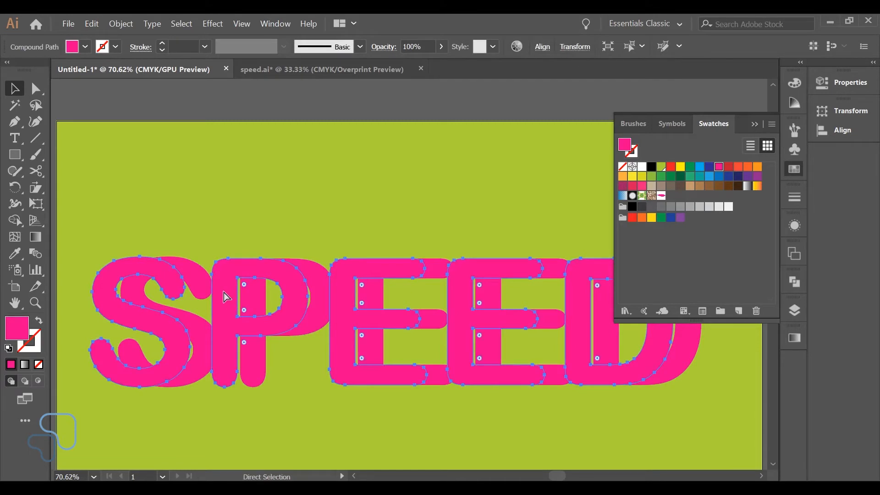
left_click(432, 44)
type("0")
key("Return")
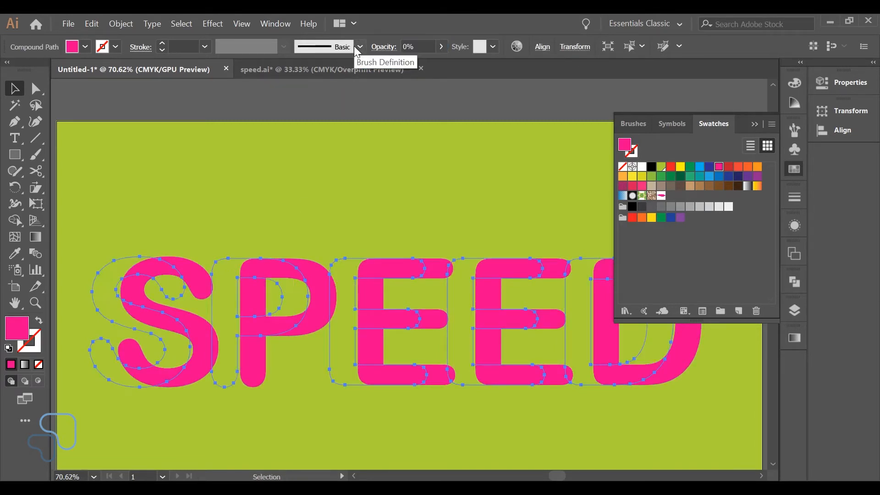
Blend the opaque and transparent SPEED paths using 100 specified steps
key("ctrl+a")
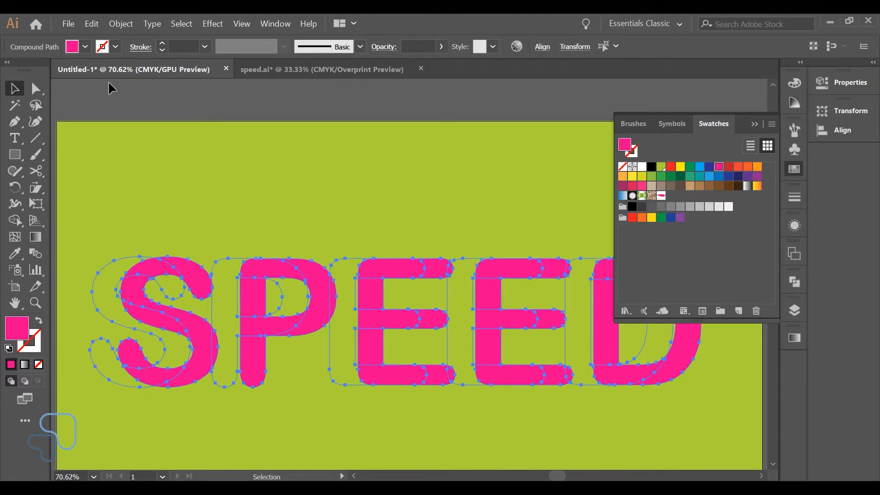
left_click(130, 30)
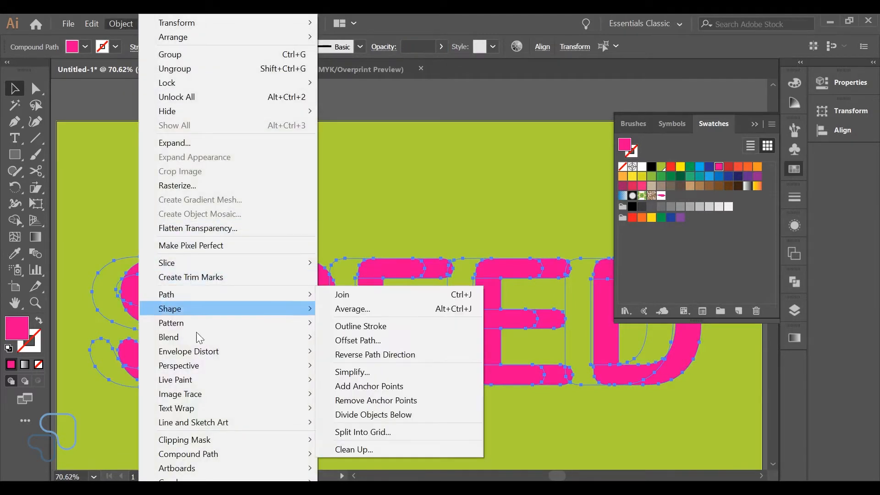
mouse_move(195, 346)
left_click(354, 369)
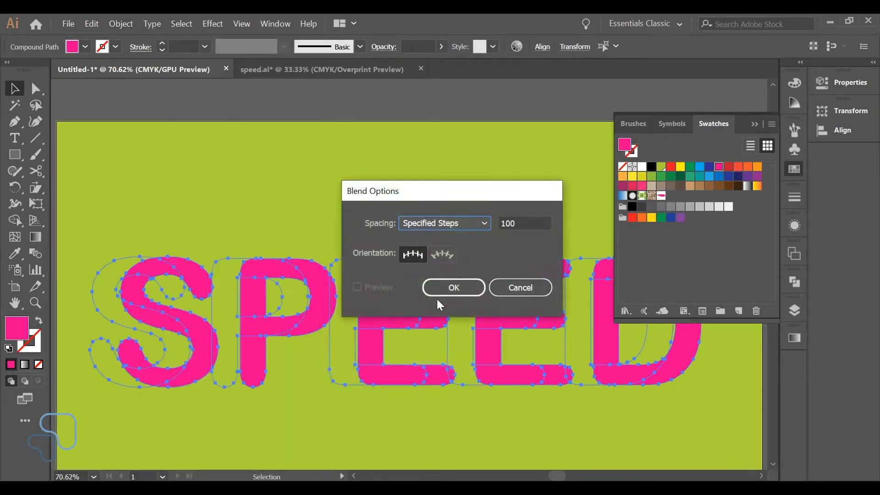
key("Tab")
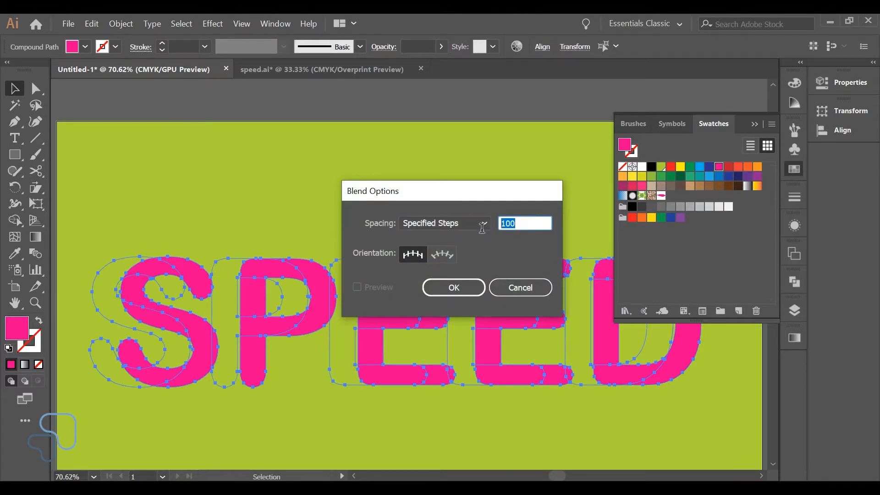
left_click(454, 287)
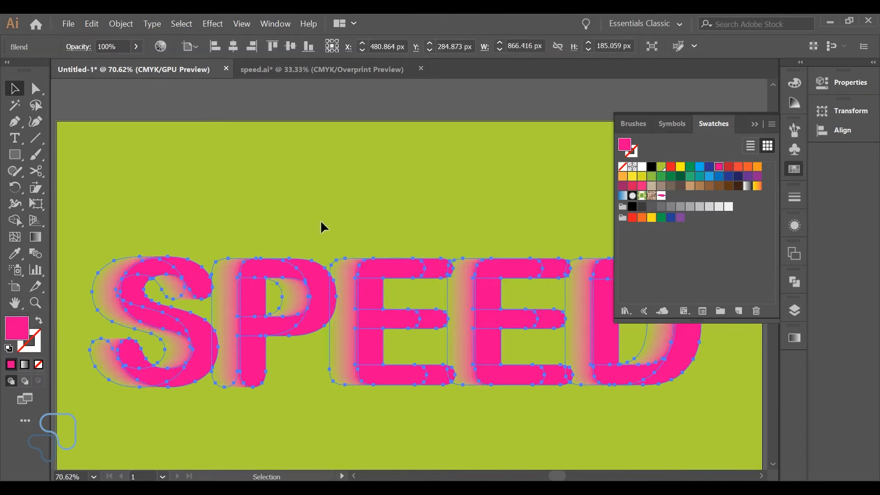
Expand the SPEED blend's object and fill, and deselect the result
left_click(120, 24)
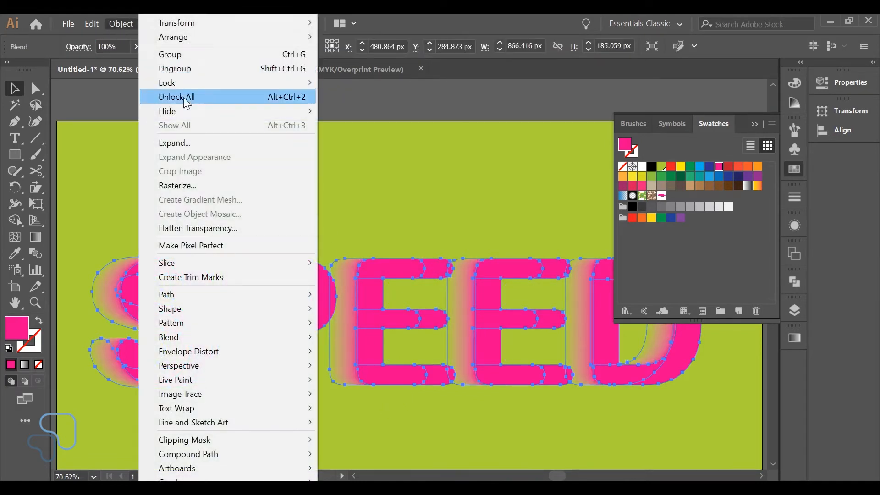
left_click(181, 143)
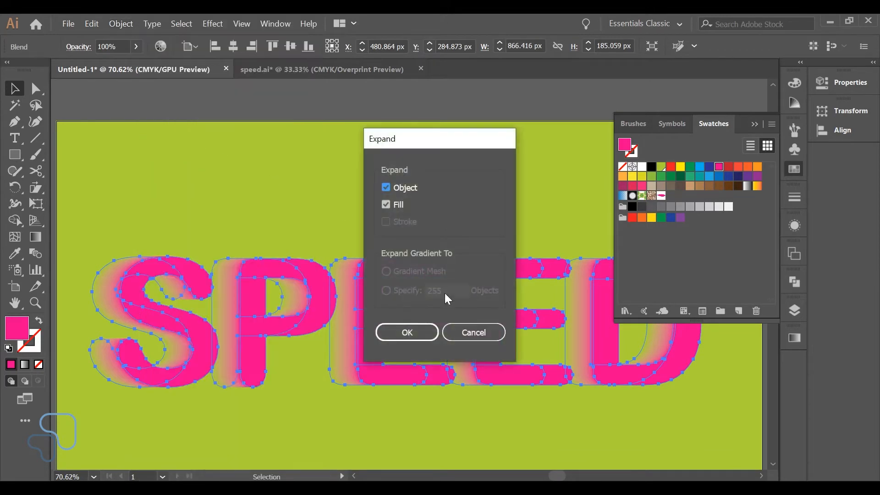
left_click(407, 333)
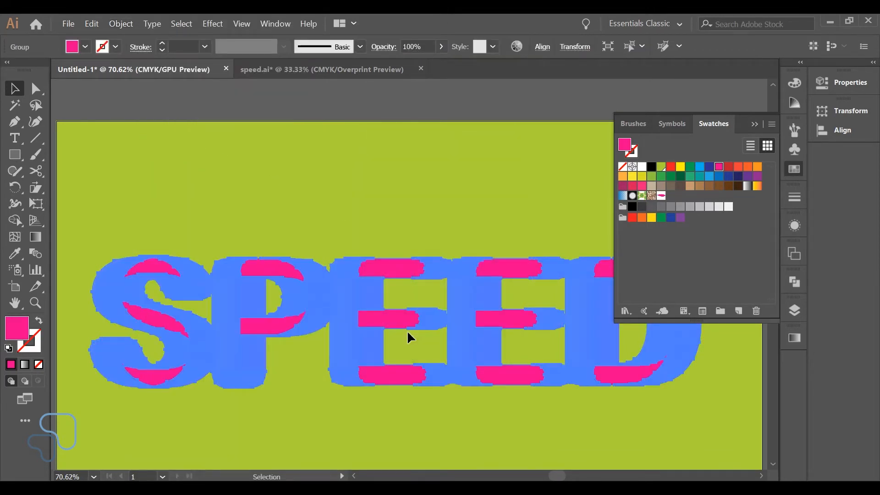
left_click(306, 215)
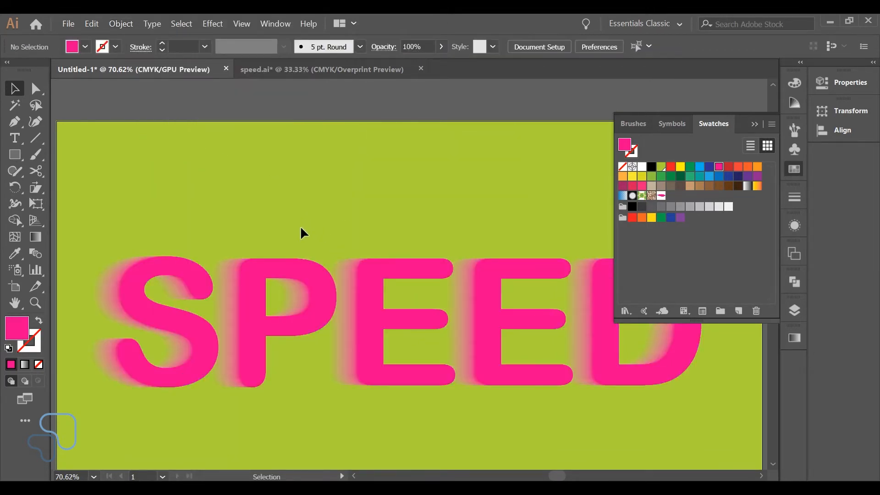
Isolate the expanded SPEED blend group and select its frontmost opaque SPEED compound path
double_click(269, 266)
left_click(276, 279)
left_click(281, 275)
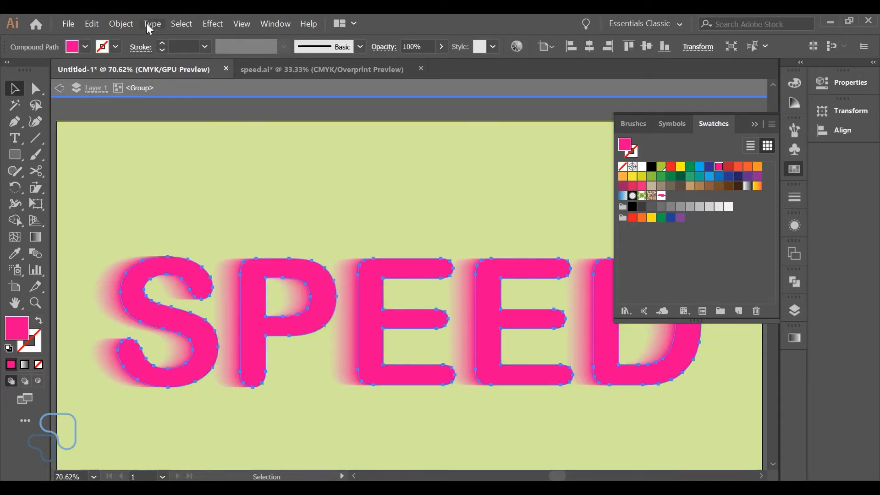
Apply an envelope mesh with 10 rows and 32 columns to the SPEED path, keeping the envelope fidelity at 100
left_click(128, 27)
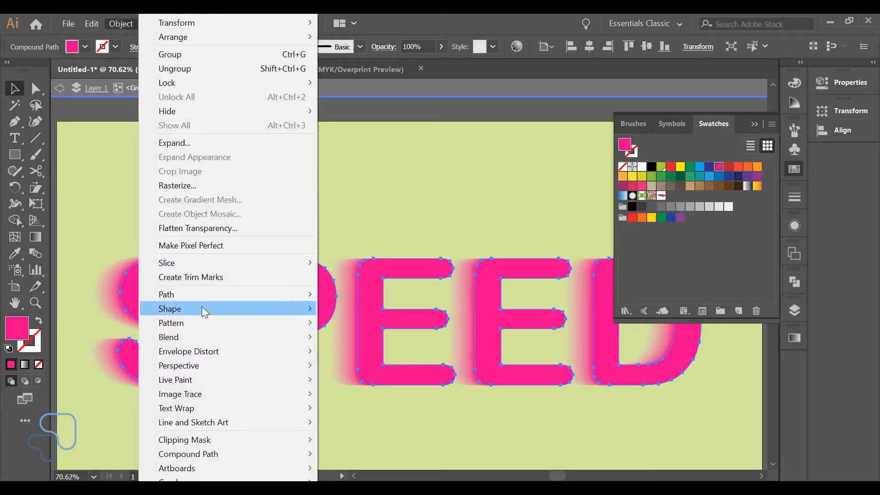
mouse_move(206, 351)
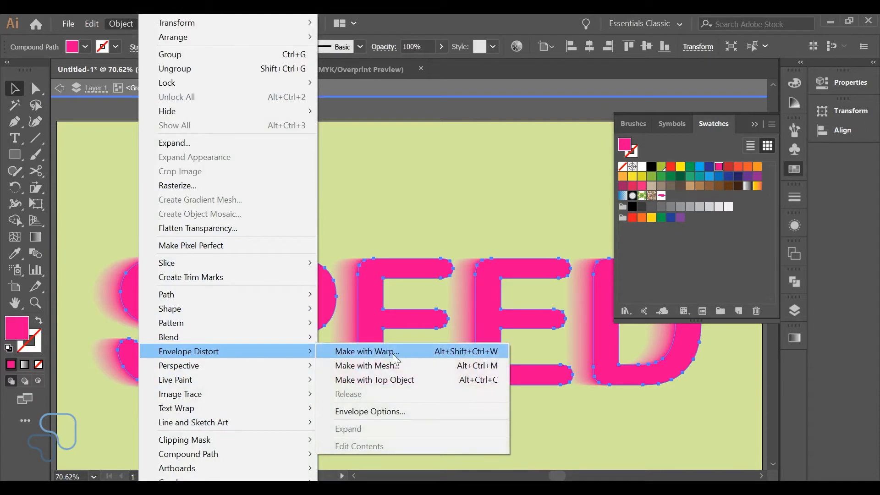
left_click(362, 365)
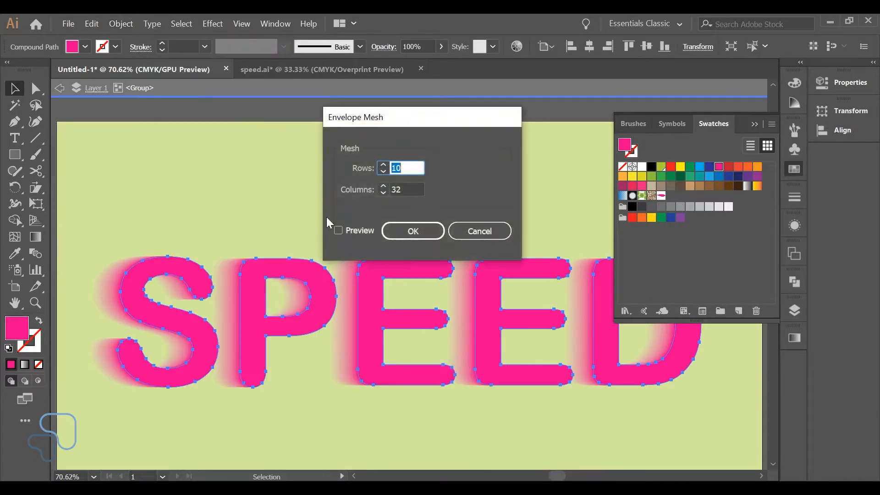
left_click(409, 188)
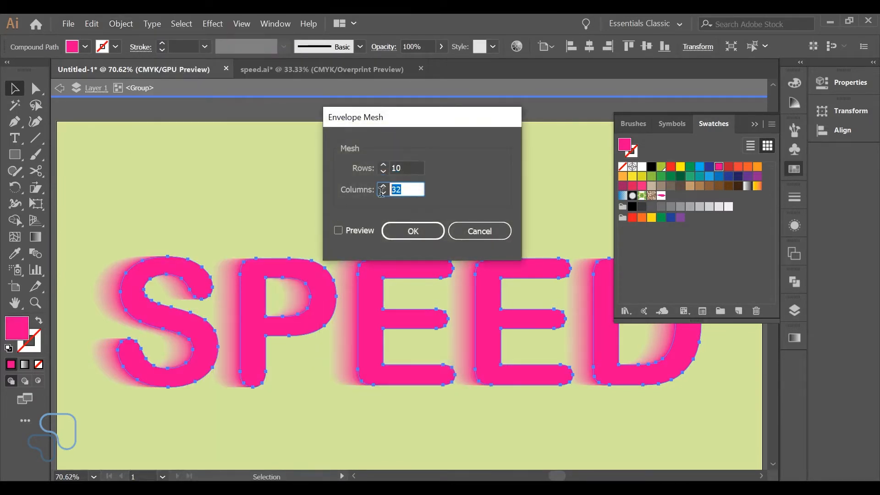
left_click(410, 230)
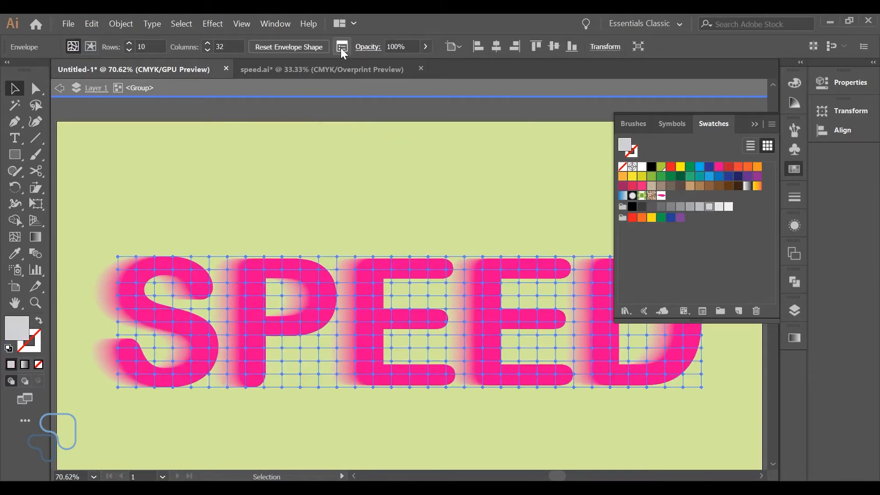
left_click(342, 47)
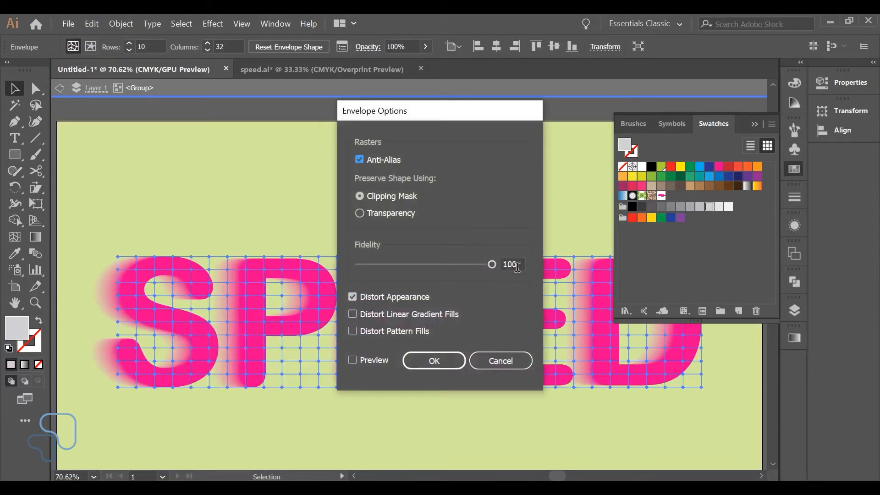
left_click(434, 362)
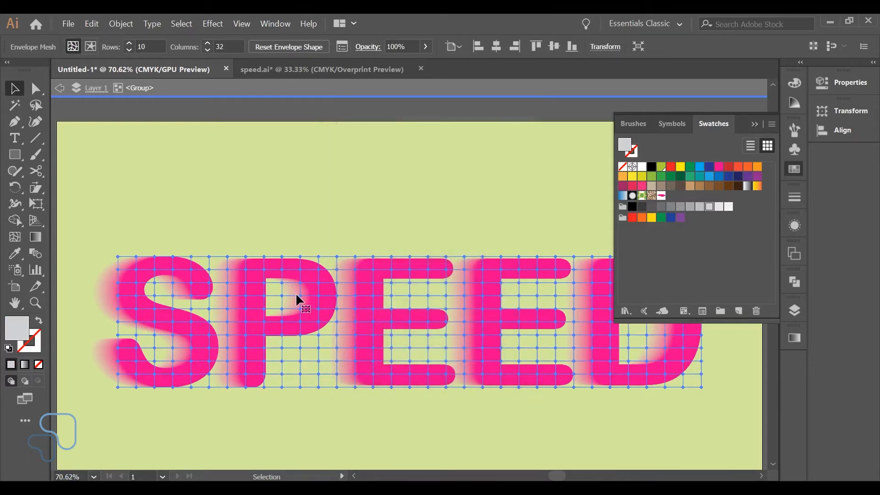
Pull alternate mesh points along the S's upper and middle left edges leftward by about 14 to 23 px using Direct Selection
key("ctrl+equal")
key("ctrl+equal")
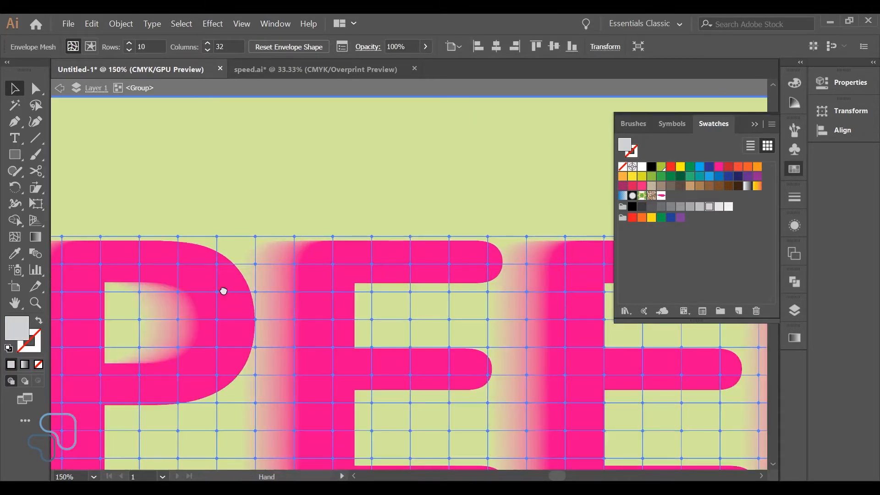
left_click_drag(223, 291, 528, 235)
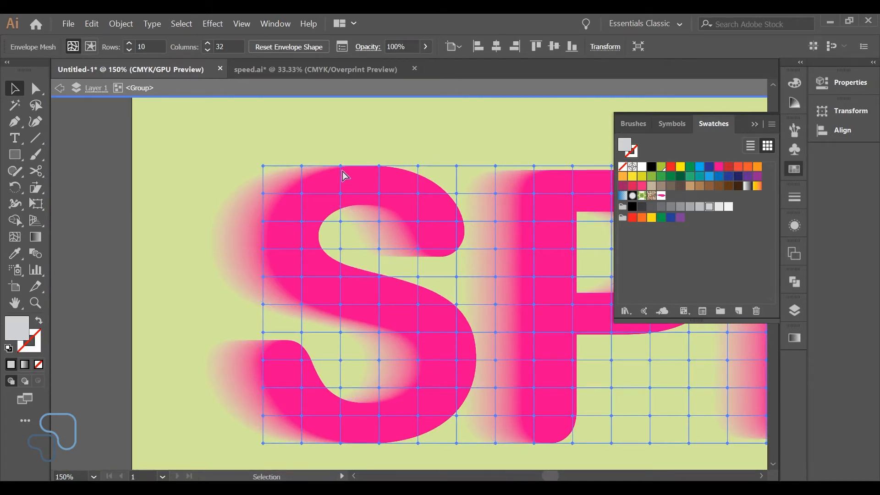
key("a")
left_click_drag(340, 166, 315, 166)
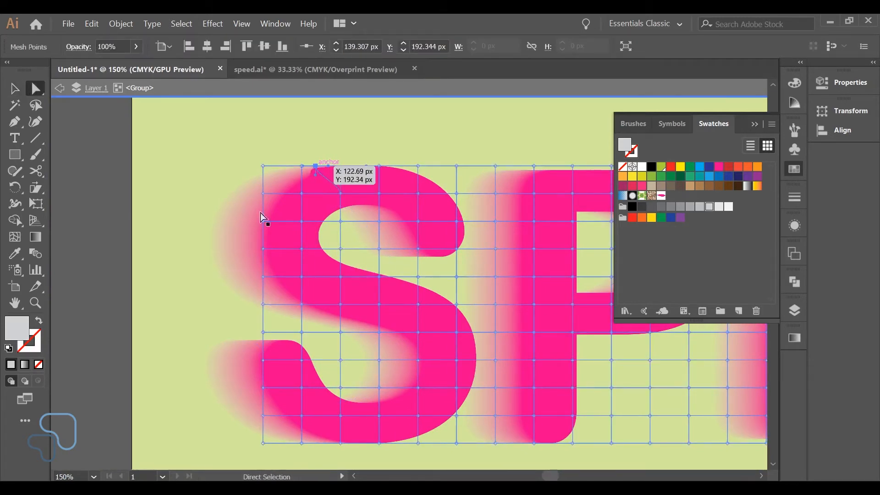
left_click_drag(263, 193, 242, 194)
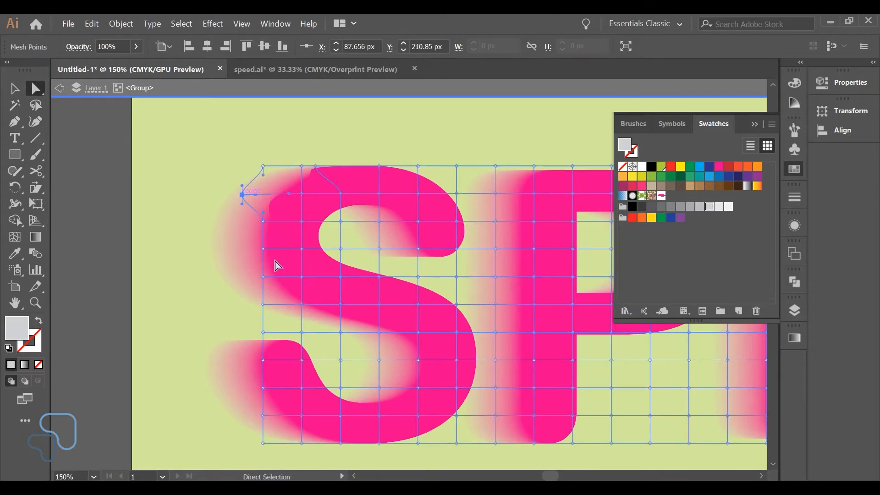
left_click_drag(263, 249, 229, 252)
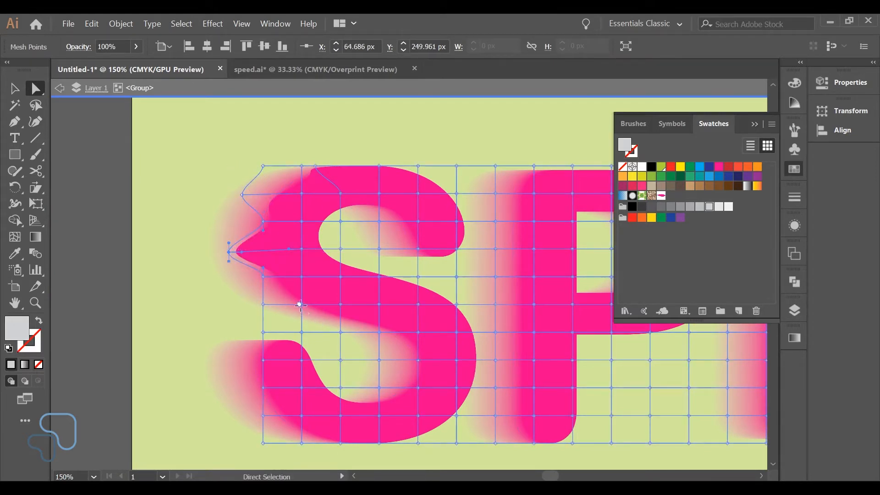
left_click_drag(300, 304, 270, 305)
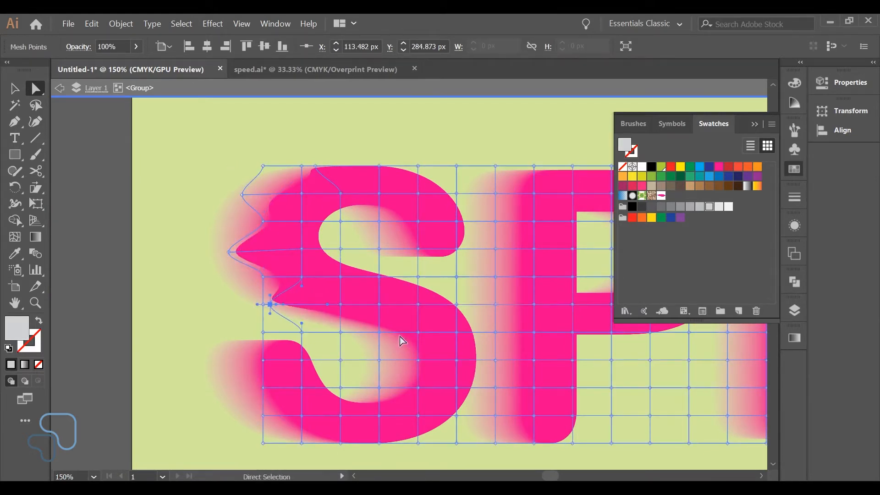
left_click_drag(380, 332, 350, 334)
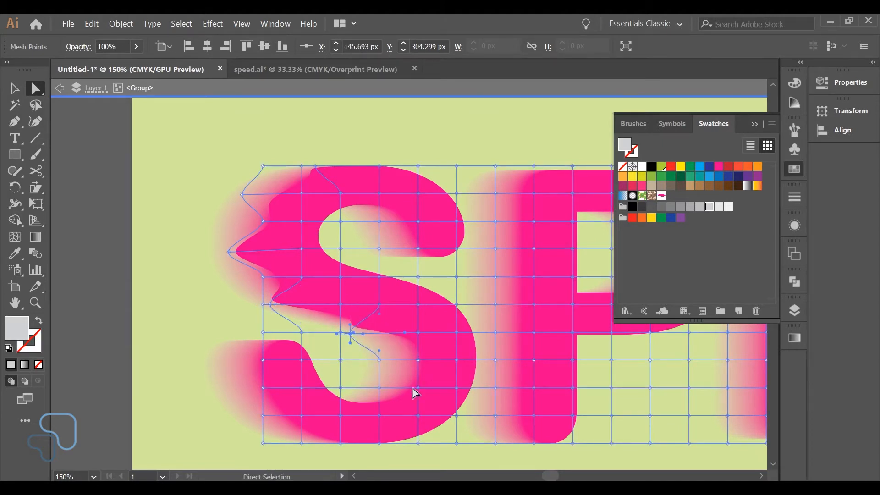
Pull mesh points leftward along the S's lower terminal, bottom curve and upper terminal to form jagged speed streaks
left_click(274, 360)
left_click(264, 360)
left_click_drag(263, 360, 239, 360)
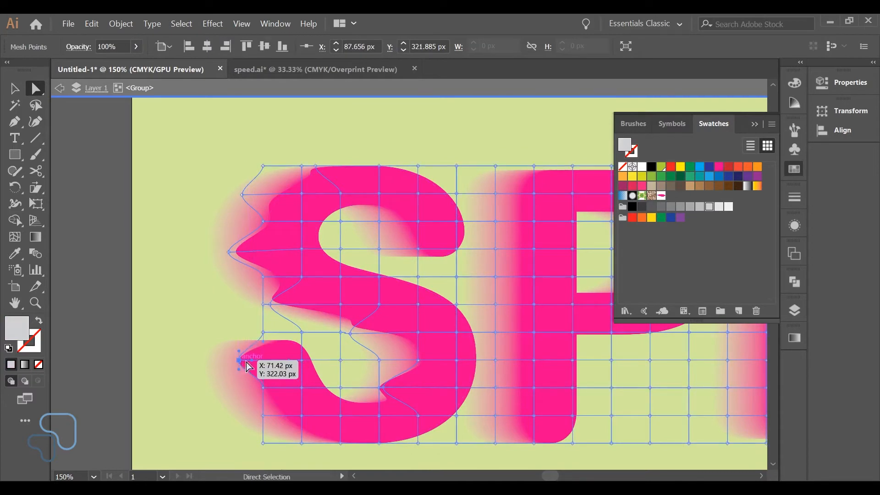
left_click_drag(263, 415, 257, 416)
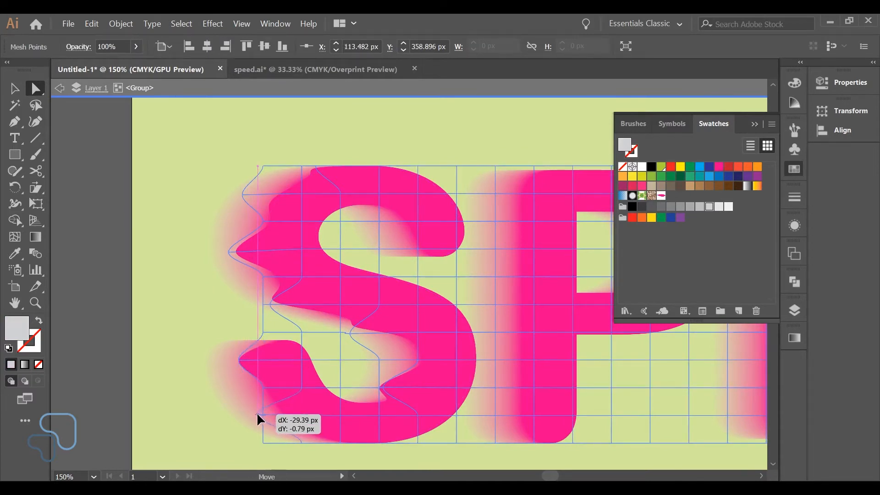
left_click(341, 443)
left_click_drag(342, 443, 301, 444)
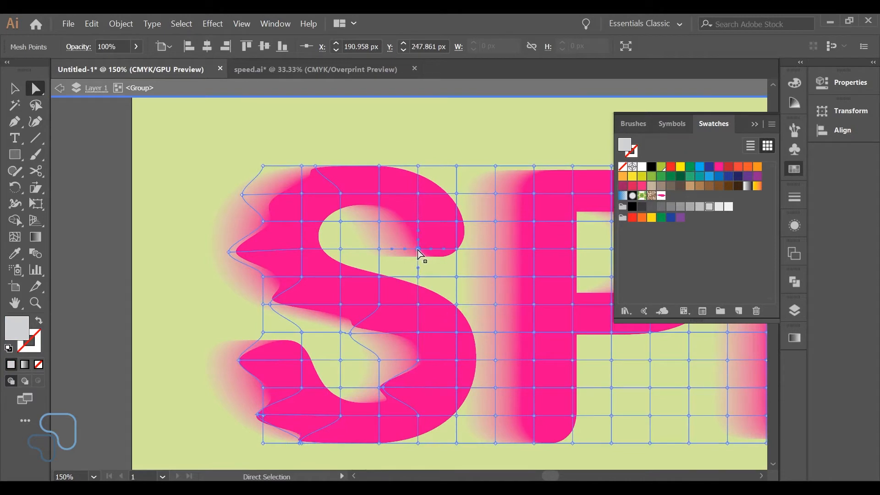
left_click_drag(417, 249, 394, 252)
Pull alternate mesh points leftward along the P's stem and the lower inner curve of its bowl to form wavy streaks
left_click_drag(453, 251, 299, 291)
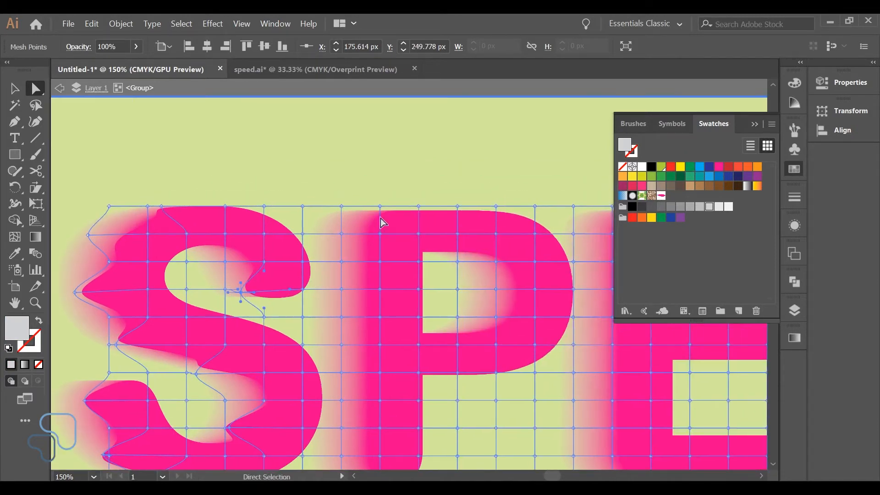
left_click_drag(379, 206, 348, 206)
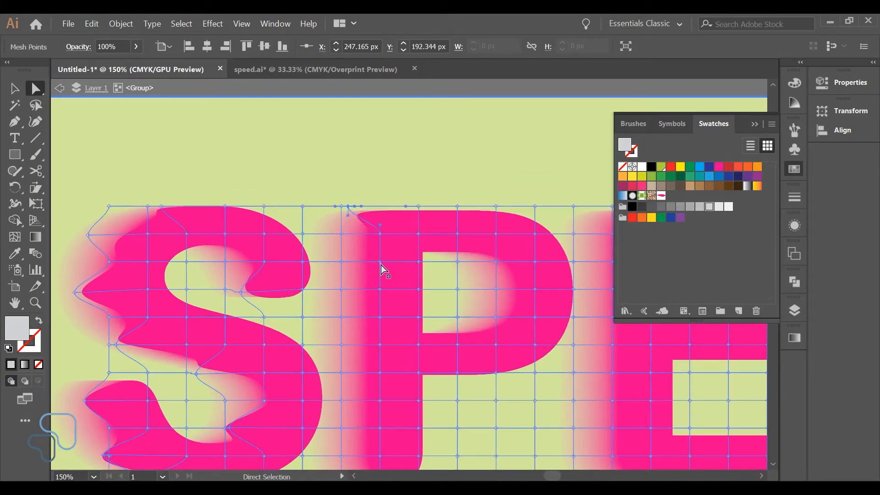
left_click_drag(381, 264, 342, 263)
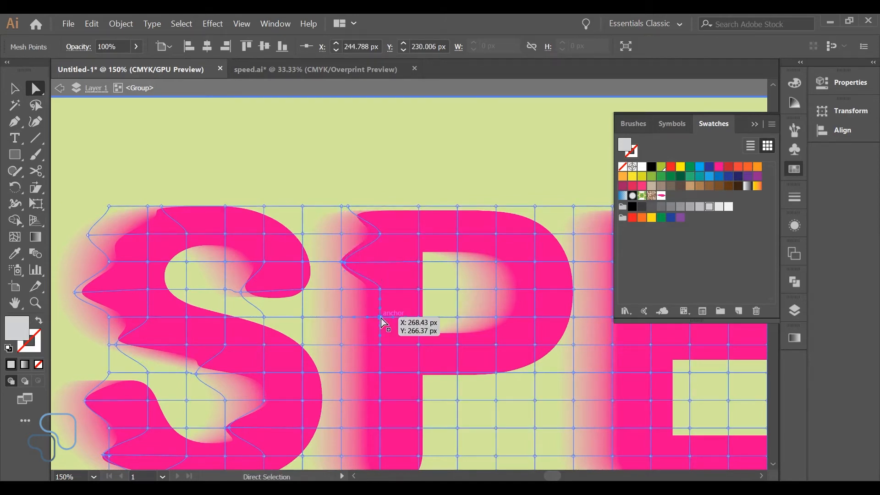
left_click_drag(380, 318, 342, 317)
left_click_drag(381, 404, 359, 406)
scroll(352, 381, "down", 3)
left_click(382, 408)
left_click(386, 402)
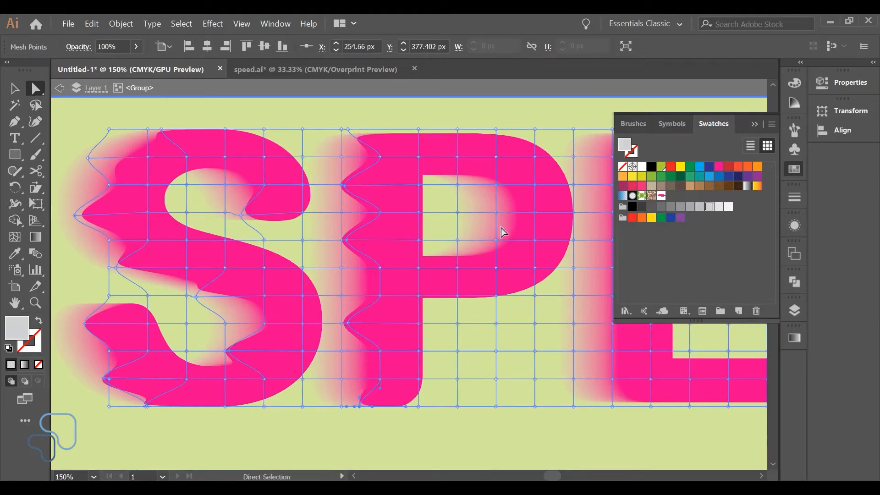
left_click_drag(499, 247, 460, 246)
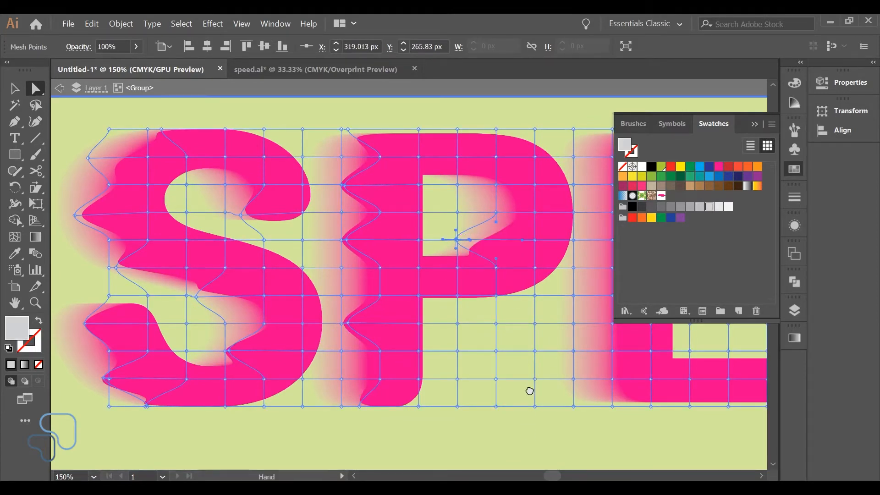
Pull mesh points leftward at irregular distances down the first E's left edge, from its top to its bottom corner
left_click_drag(588, 355, 276, 386)
left_click_drag(301, 159, 254, 160)
left_click_drag(307, 237, 298, 242)
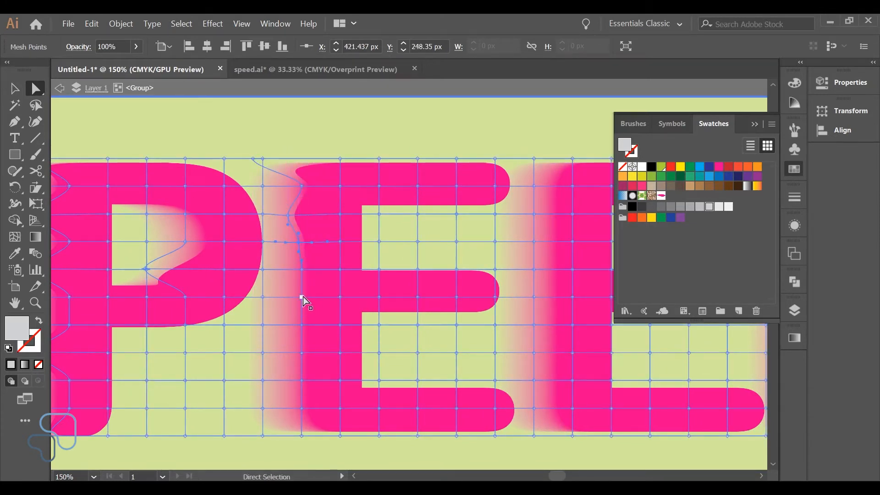
left_click_drag(300, 297, 284, 299)
left_click_drag(292, 364, 282, 362)
left_click_drag(302, 408, 285, 408)
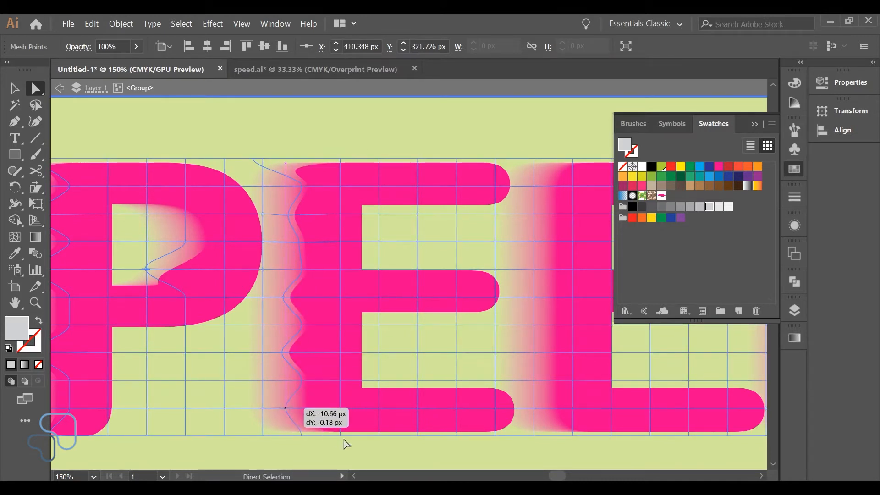
left_click_drag(340, 435, 288, 438)
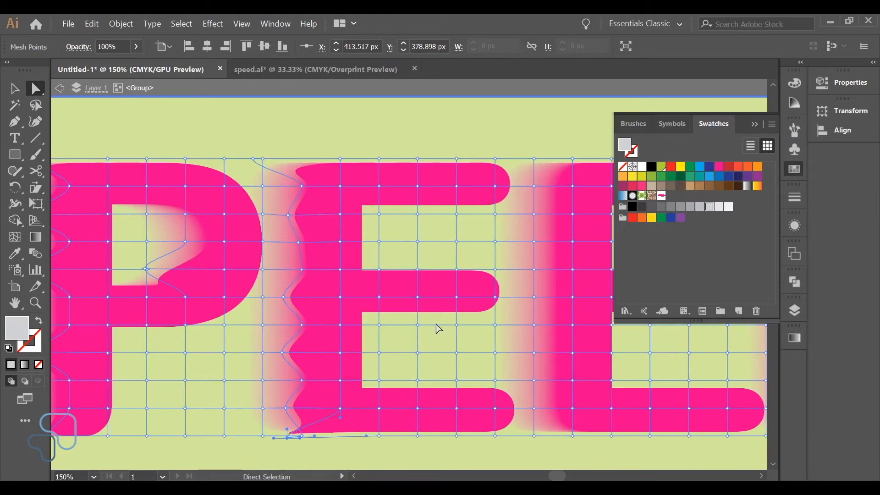
Pull alternate mesh points down the second E's left edge leftward by about 20 to 30 px
left_click_drag(448, 289, 205, 340)
left_click_drag(330, 209, 297, 209)
left_click_drag(330, 265, 292, 266)
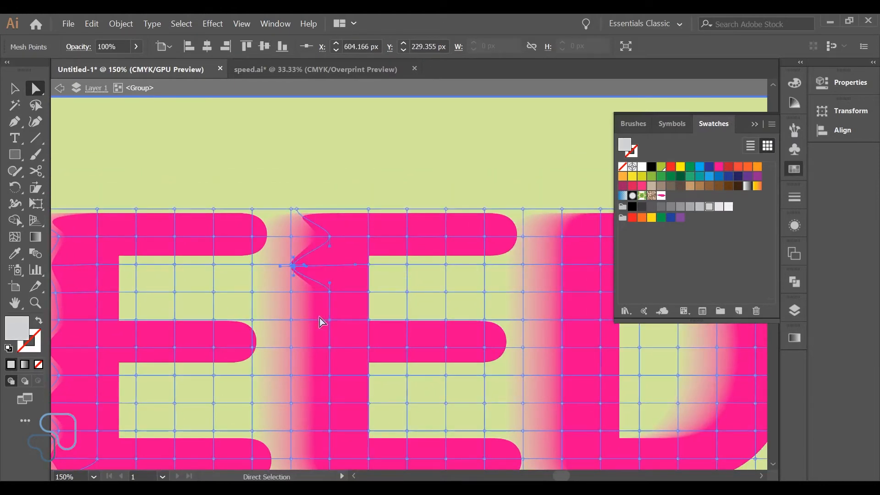
left_click_drag(329, 319, 298, 320)
scroll(324, 383, "down", 2)
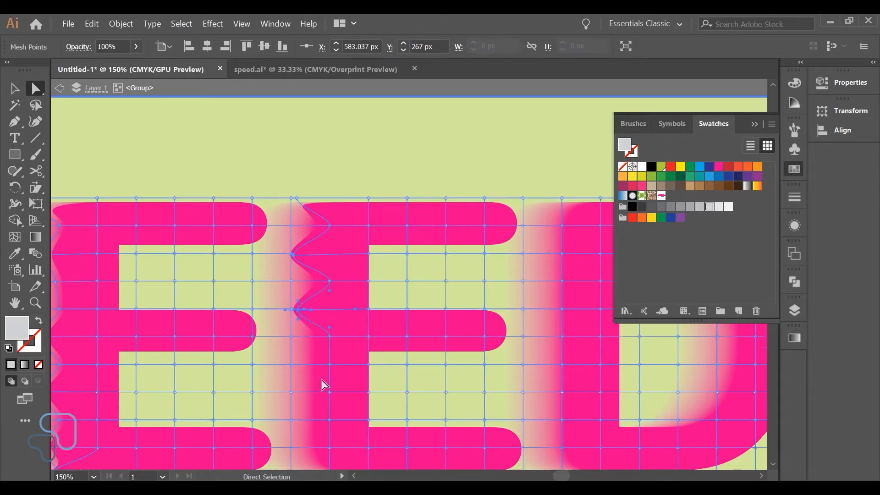
left_click_drag(330, 381, 287, 414)
scroll(324, 414, "down", 3)
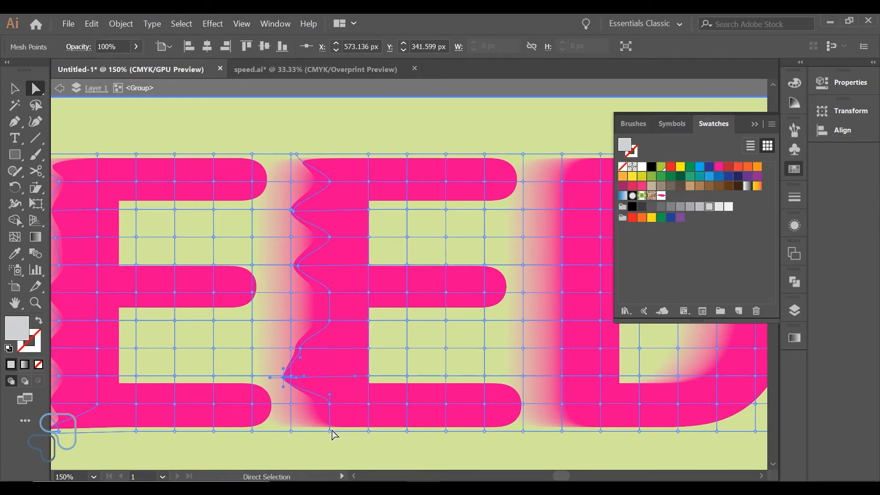
left_click_drag(330, 433, 302, 432)
Pull alternate mesh points down the D's outer left edge leftward by about 8 to 20 px
left_click_drag(445, 331, 297, 394)
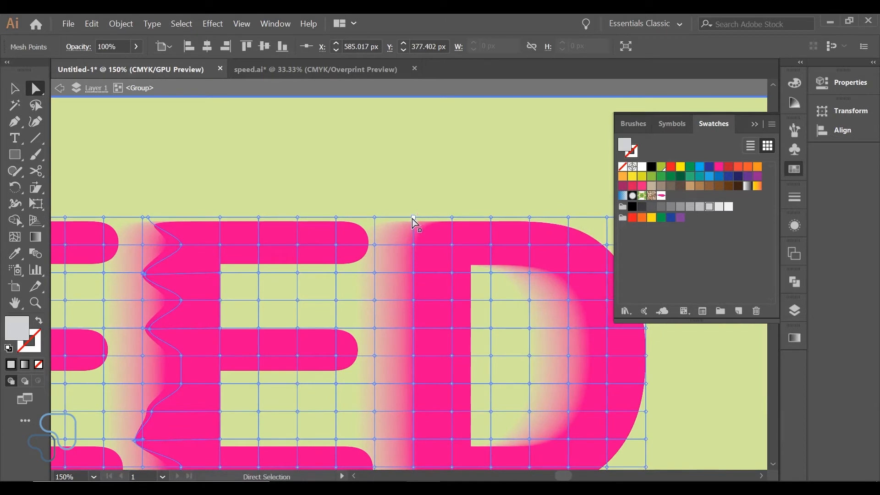
left_click_drag(412, 219, 387, 219)
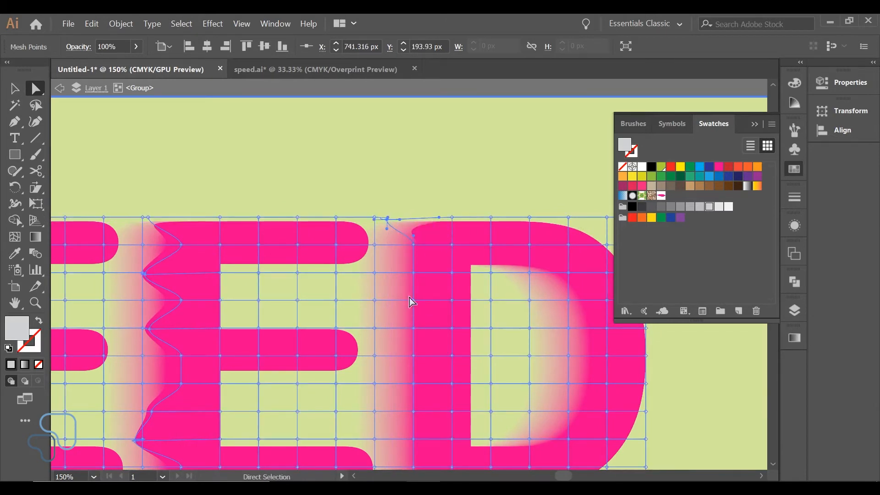
left_click_drag(409, 298, 382, 303)
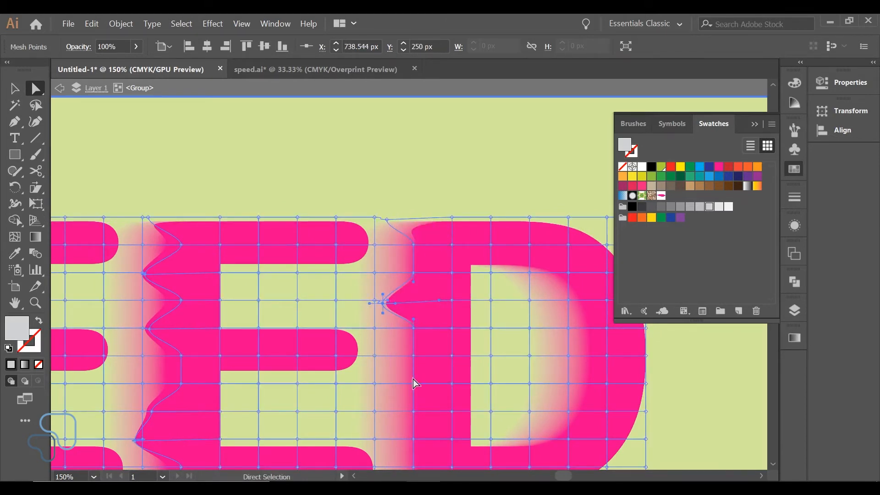
left_click_drag(413, 355, 401, 356)
left_click(414, 411)
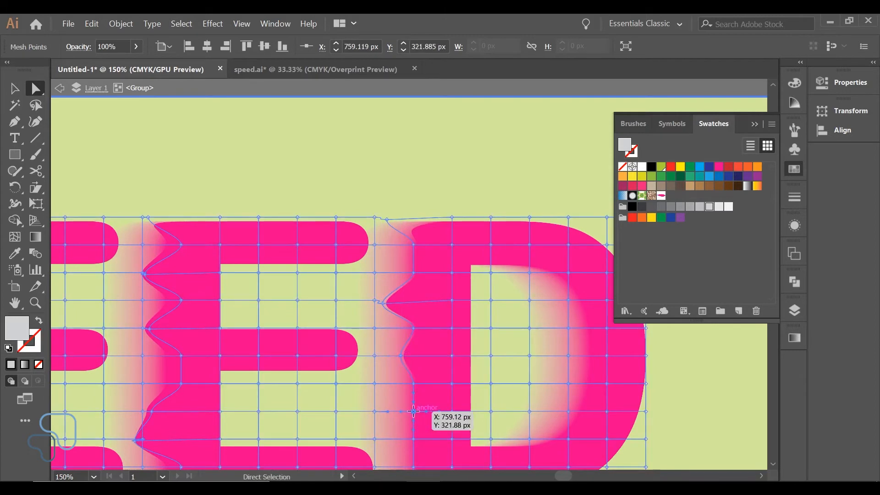
left_click_drag(413, 411, 387, 417)
scroll(402, 425, "down", 7)
scroll(493, 273, "up", 3)
scroll(513, 254, "right", 5)
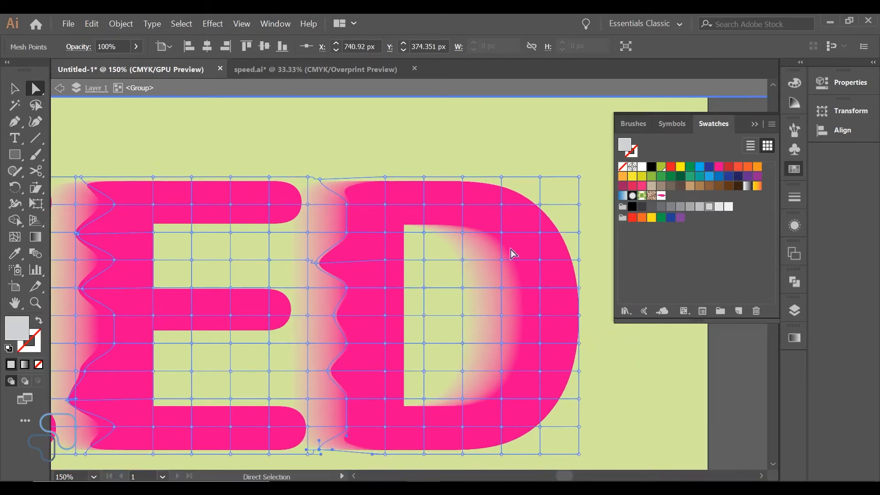
Pull four alternate mesh points on the D's inner right curve leftward by about 15 to 23 px and exit isolation mode
left_click_drag(501, 234, 473, 239)
left_click_drag(501, 288, 478, 290)
left_click_drag(502, 343, 468, 344)
left_click_drag(501, 400, 467, 398)
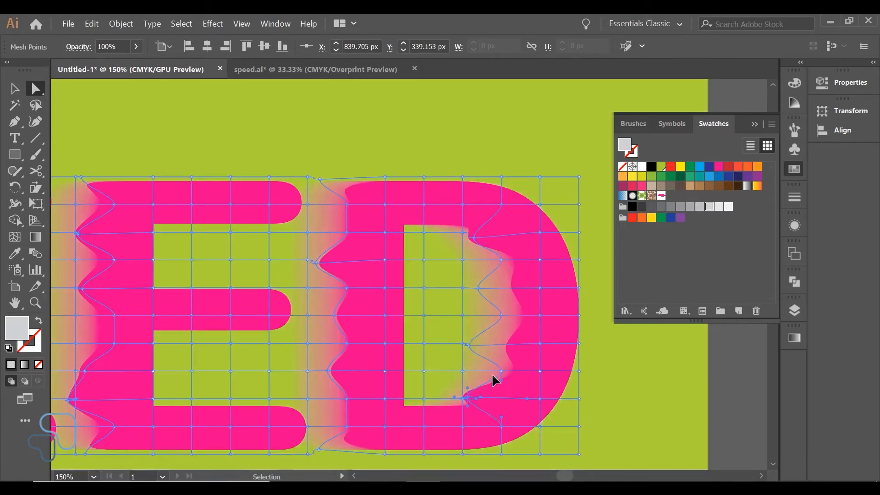
Shear the whole SPEED text group by 12° along the horizontal axis and deselect it
key("ctrl+0")
key("v")
left_click(491, 373)
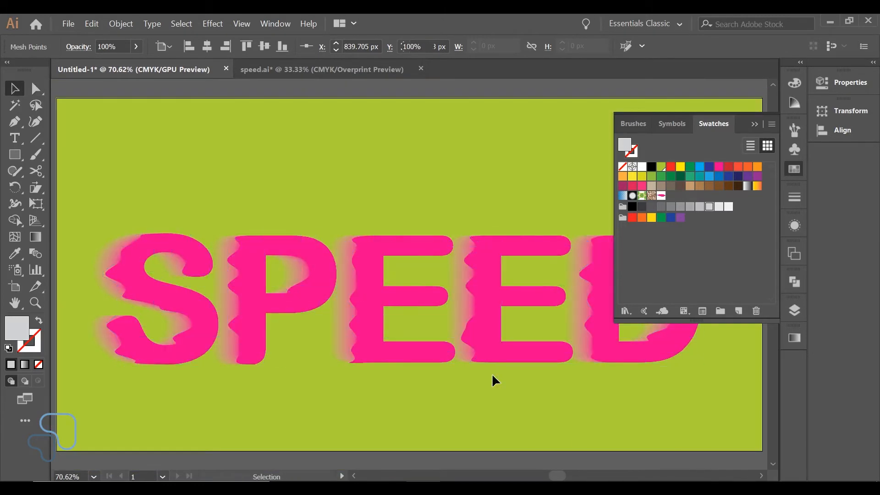
left_click(443, 354)
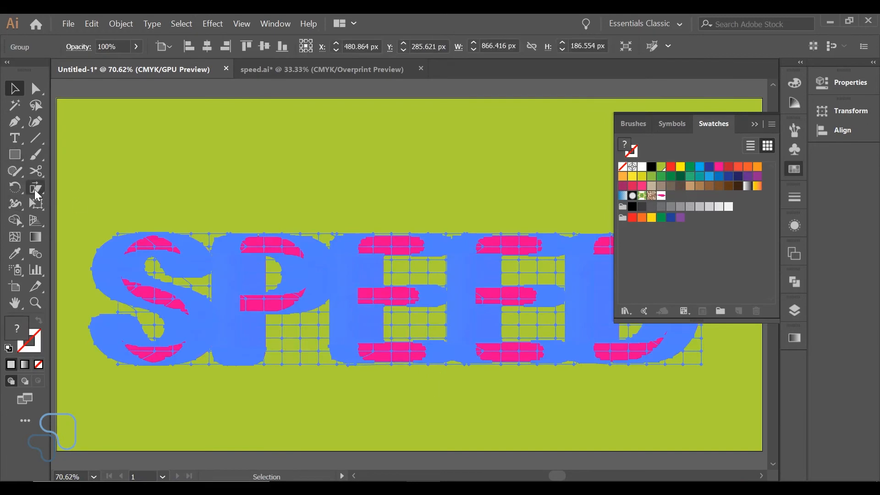
left_click(36, 187, "alt")
key("Return")
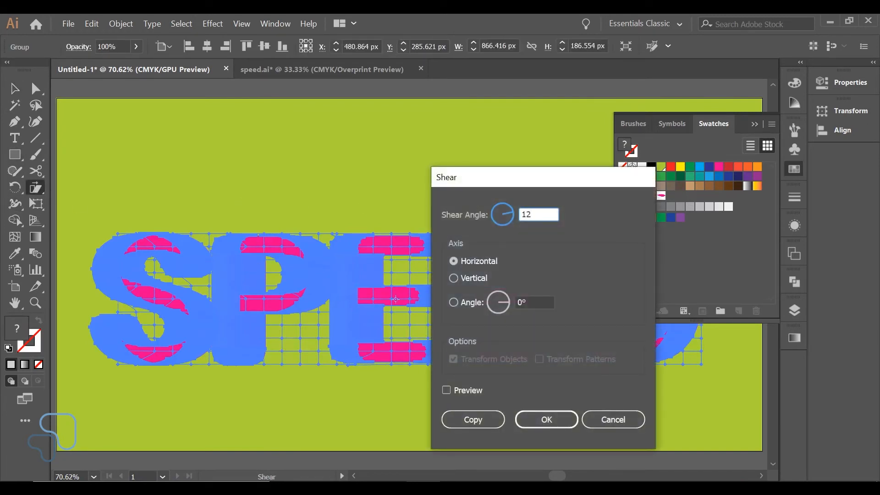
key("Return")
key("v")
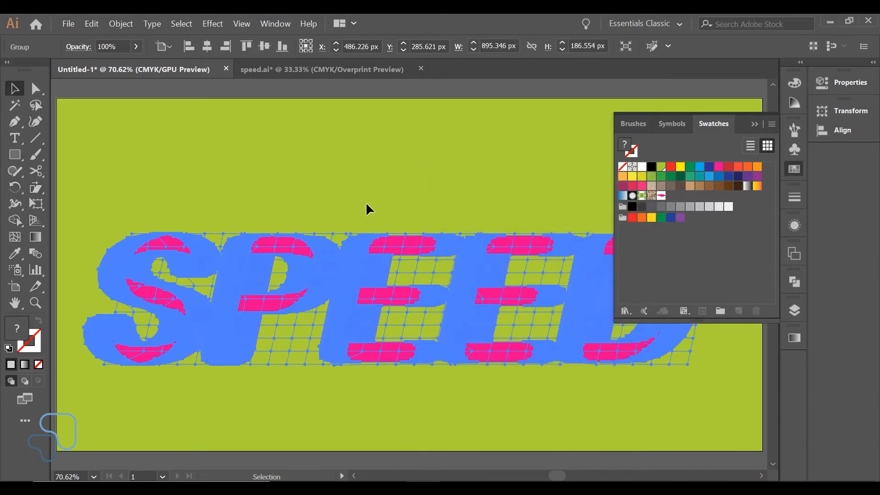
left_click(366, 204)
Create a 20 px line segment at 0° on the empty canvas left of the artboard
key("space")
left_click_drag(254, 218, 406, 226)
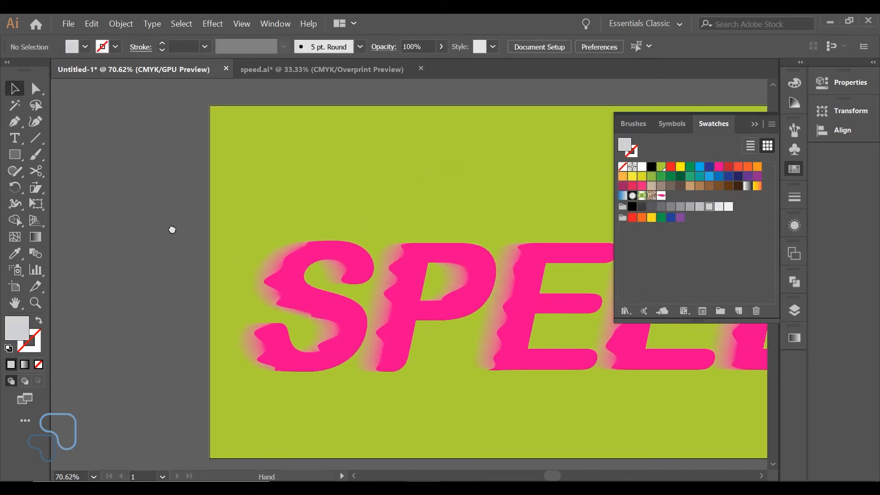
left_click_drag(171, 229, 300, 234)
key("backslash")
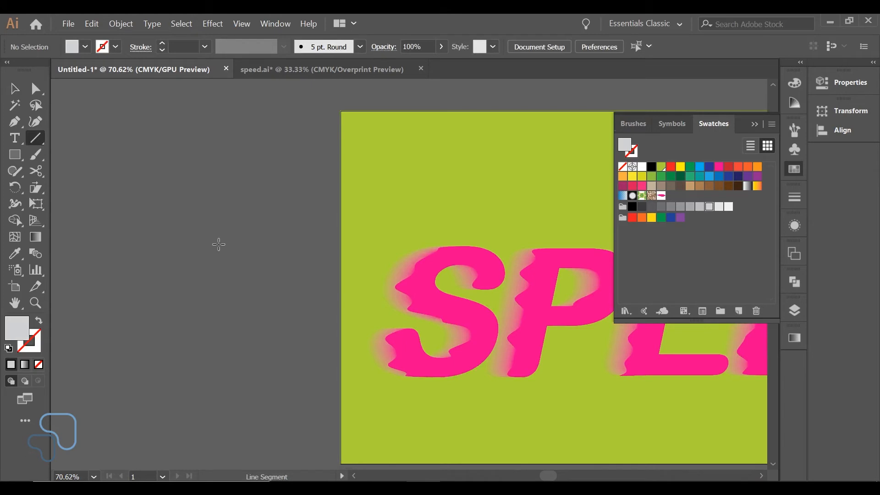
left_click(217, 243)
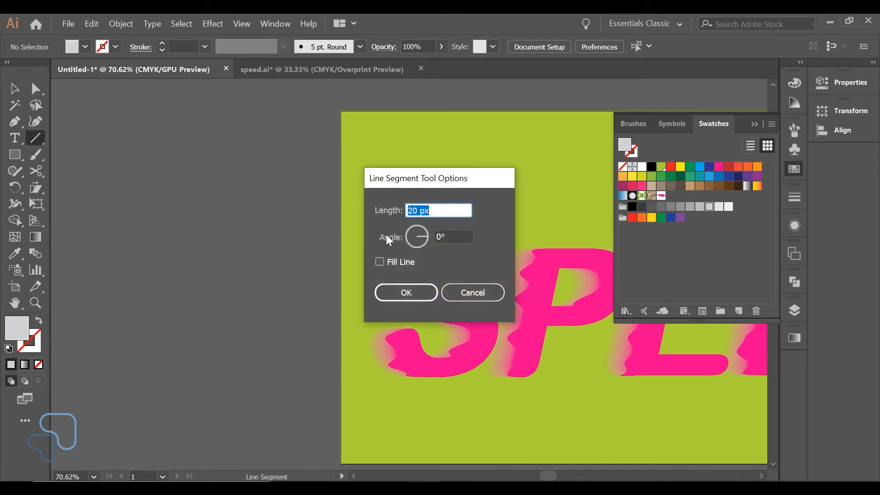
left_click(448, 231)
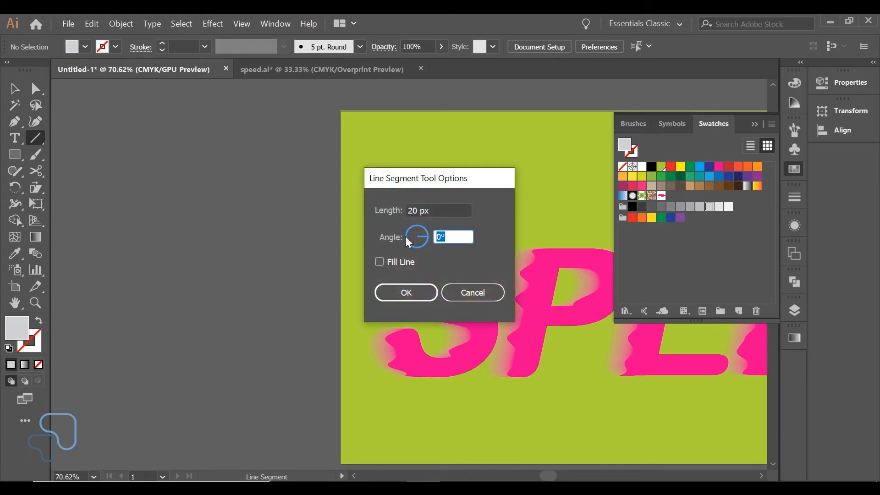
left_click(405, 297)
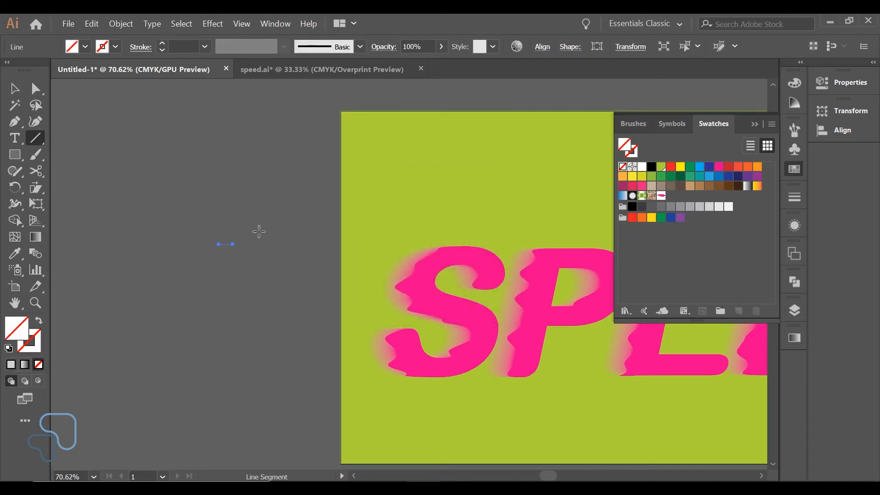
Give the short line a 6 pt stroke and a width profile that tapers to pointed ends
key("v")
left_click(205, 47)
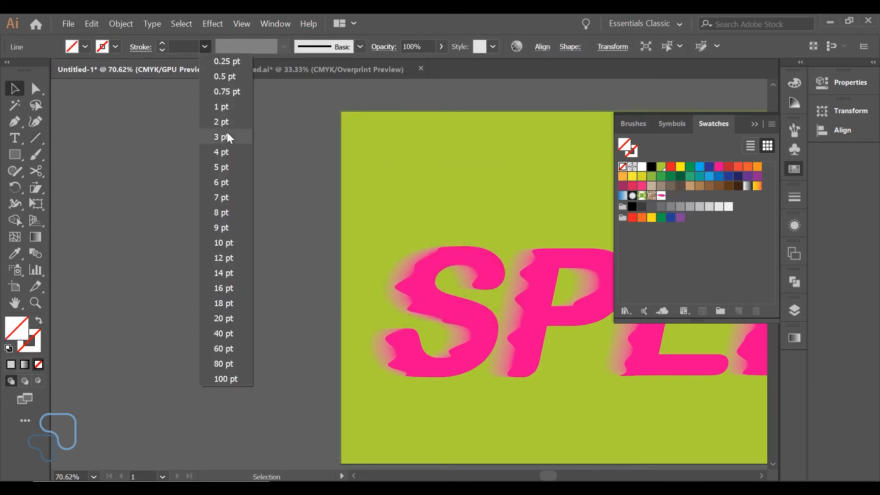
left_click(223, 182)
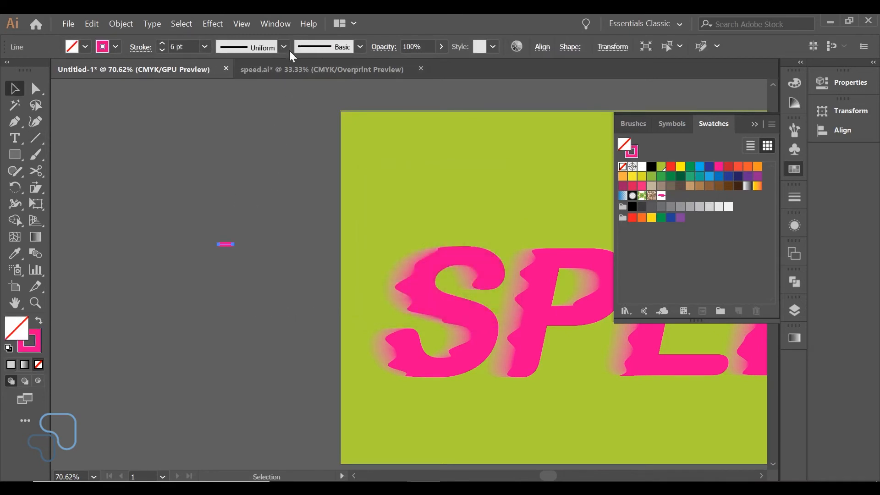
left_click(284, 48)
left_click(243, 176)
Outline the tapered line's stroke and simplify the resulting path with 50% curve precision and a 0° angle threshold
left_click(121, 25)
mouse_move(190, 293)
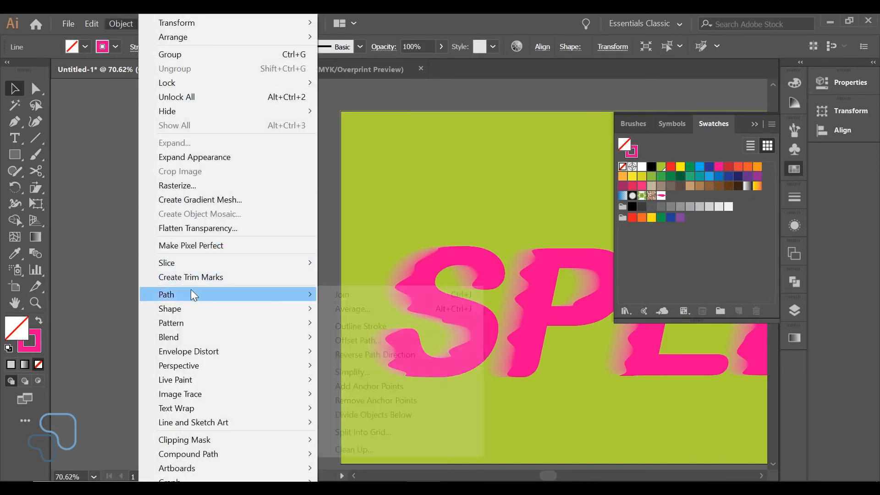
left_click(353, 326)
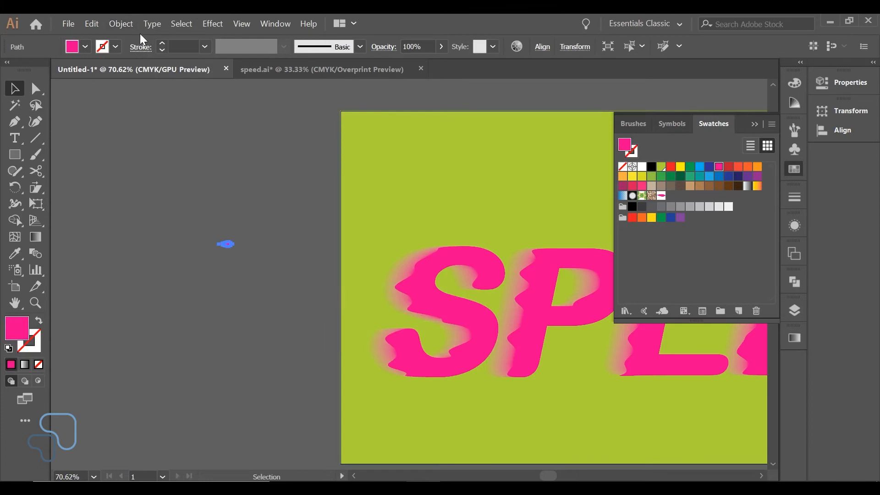
left_click(121, 24)
mouse_move(218, 297)
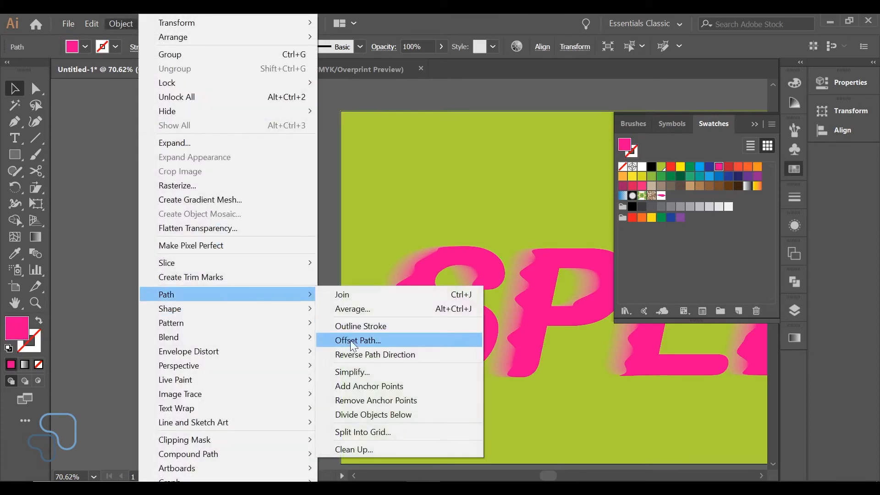
left_click(352, 371)
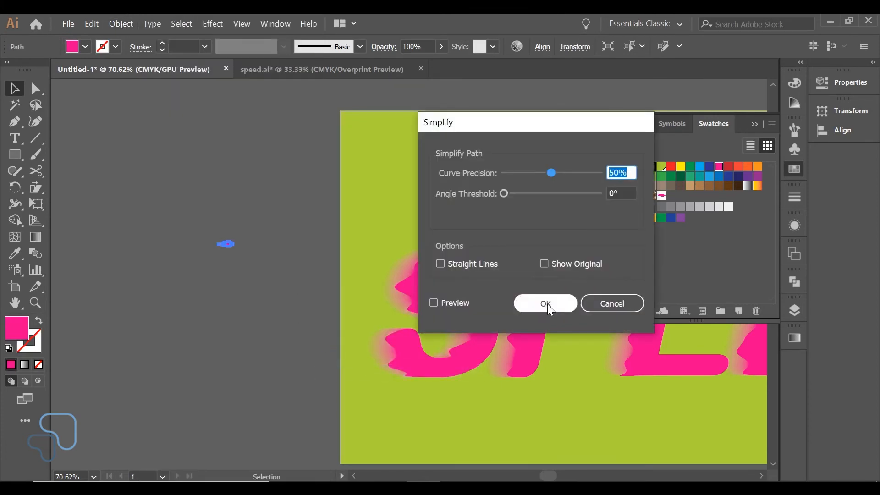
left_click(547, 303)
Make a copy of the tapered shape scaled to 50% and place it just below the original
left_click(120, 23)
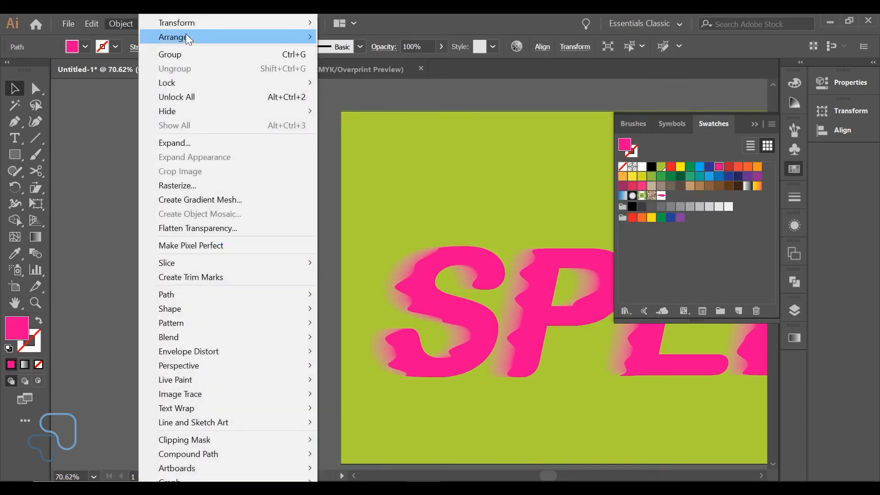
mouse_move(186, 24)
left_click(354, 84)
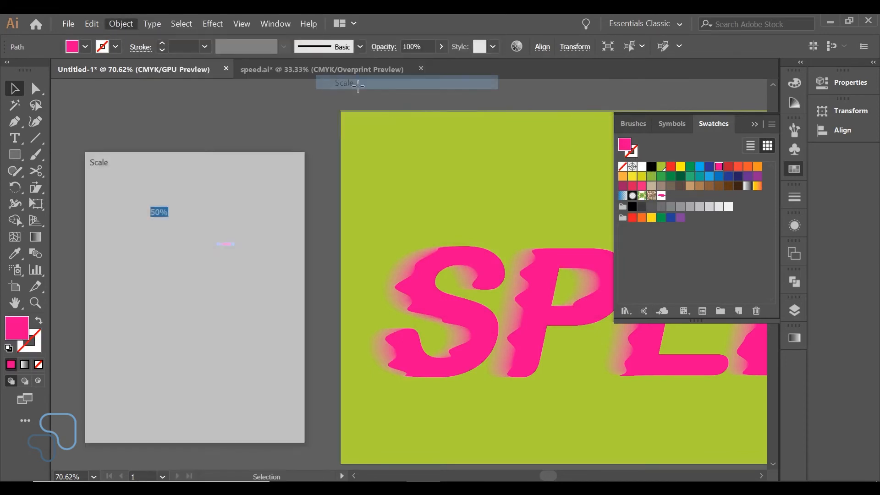
left_click(130, 418)
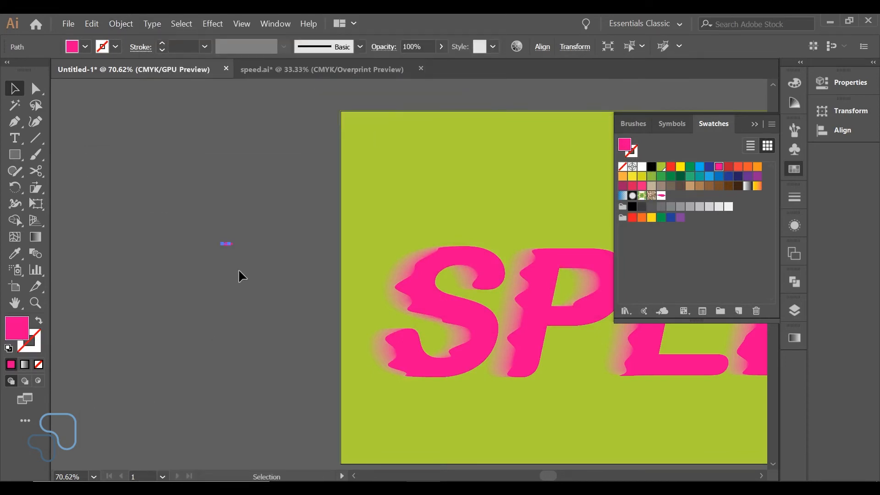
left_click_drag(228, 251, 236, 265)
Save the large and the small tapered shape as two new symbols with the default symbol options
left_click(801, 151)
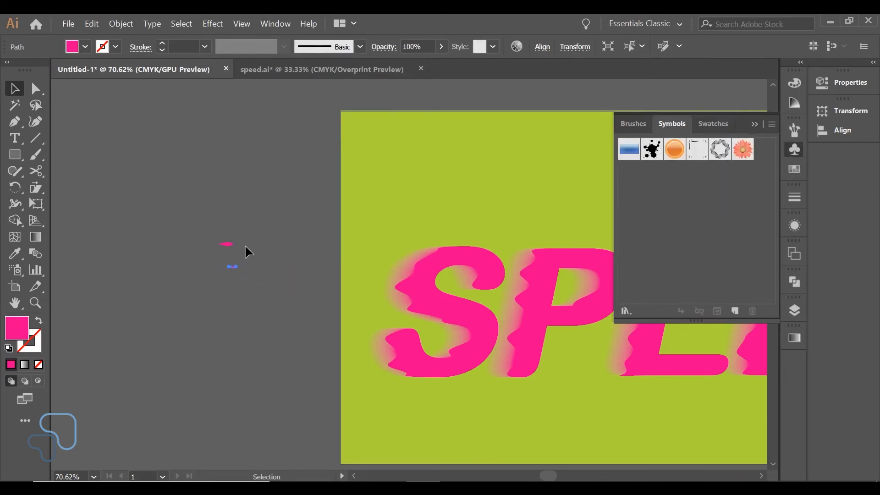
left_click_drag(229, 249, 653, 189)
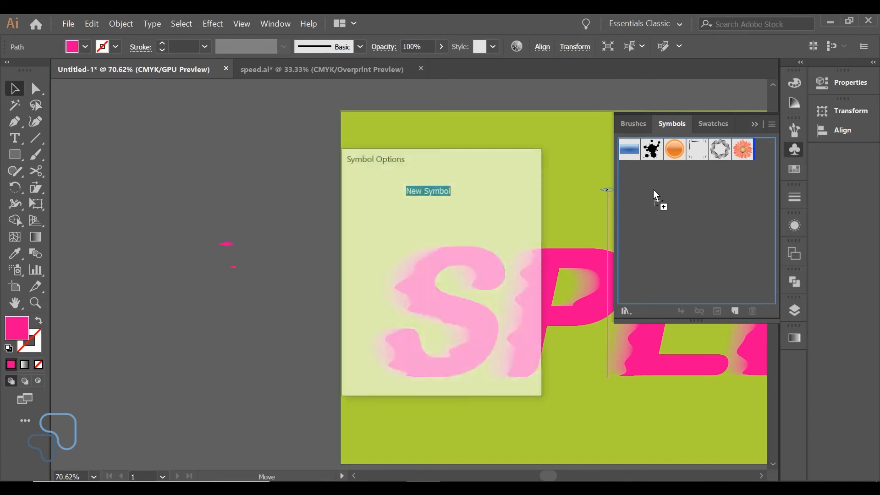
left_click(447, 369)
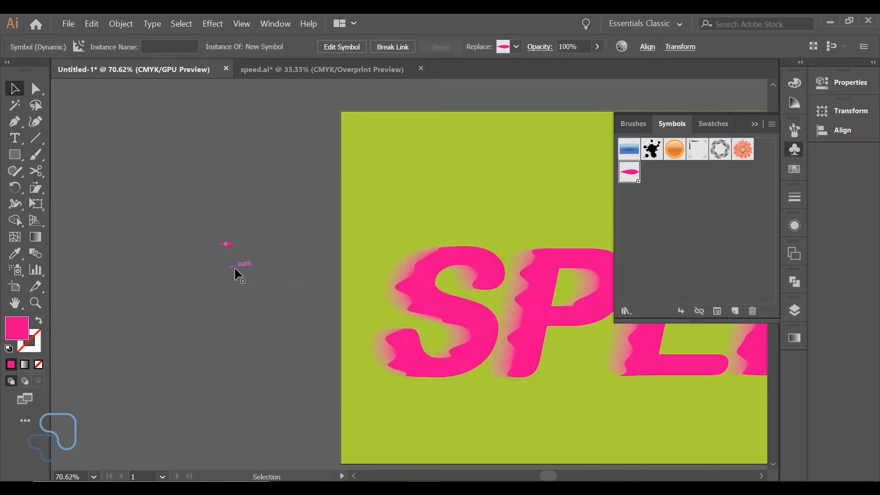
left_click_drag(235, 268, 713, 205)
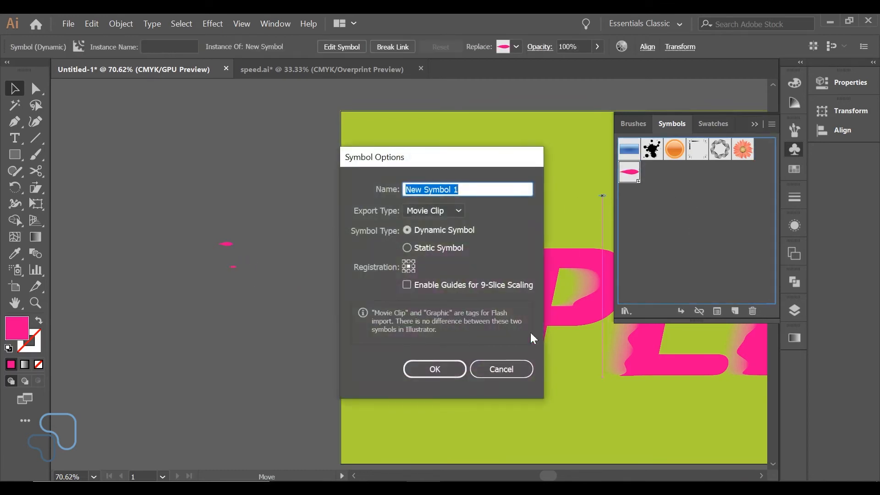
left_click(445, 371)
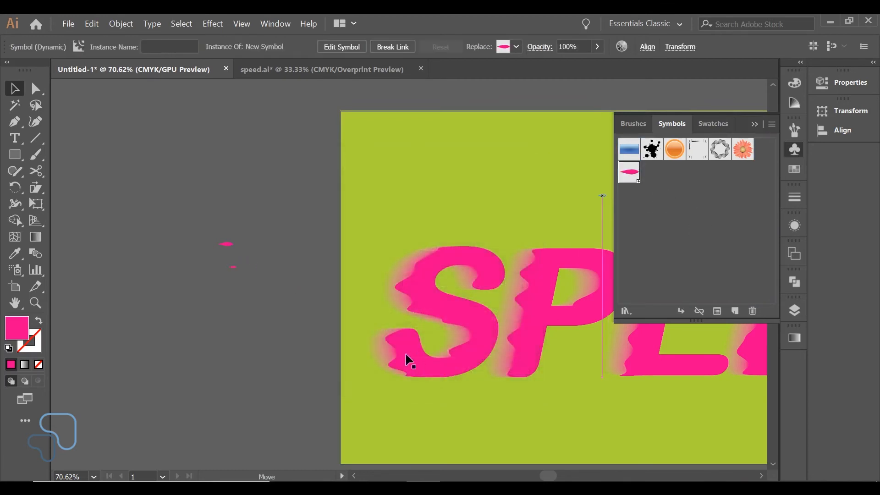
Spray the larger tapered symbol sparsely beside the S, under the P's bowl and inside both Es and the D
left_click(18, 268)
key("ctrl+minus")
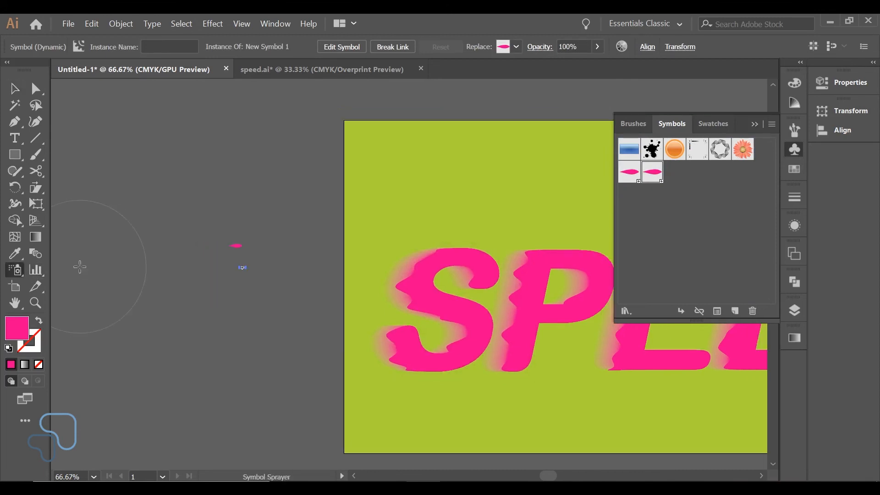
key("space")
mouse_move(367, 257)
left_mouse_down()
mouse_move(115, 234)
mouse_move(92, 246)
left_mouse_up()
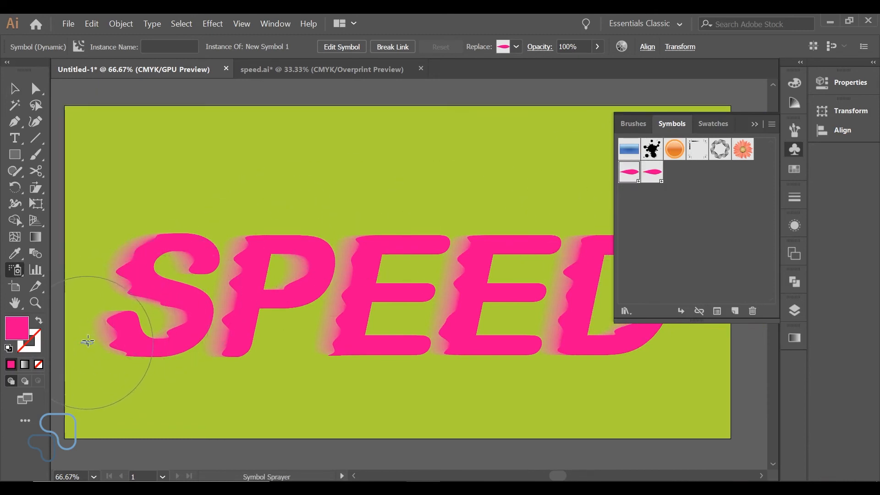
mouse_move(88, 342)
left_mouse_down()
mouse_move(124, 236)
mouse_move(114, 242)
mouse_move(126, 236)
mouse_move(286, 321)
left_mouse_up()
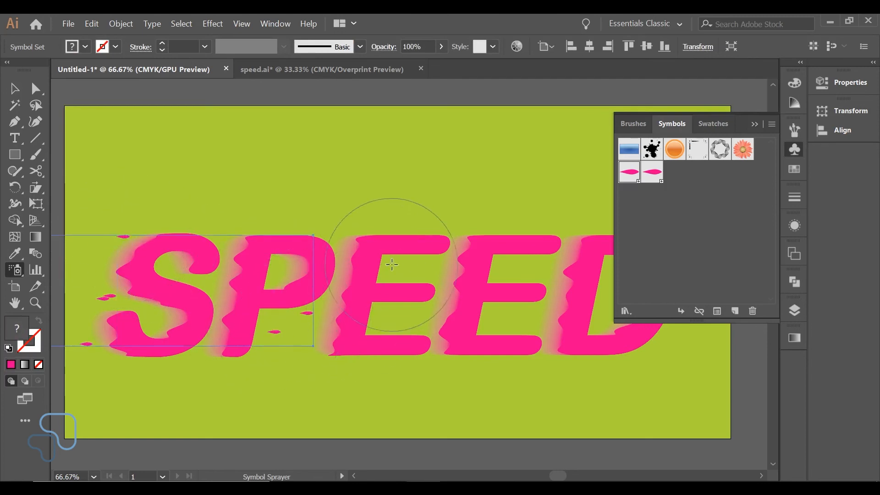
mouse_move(392, 264)
left_mouse_down()
mouse_move(413, 238)
mouse_move(393, 318)
mouse_move(373, 334)
left_mouse_up()
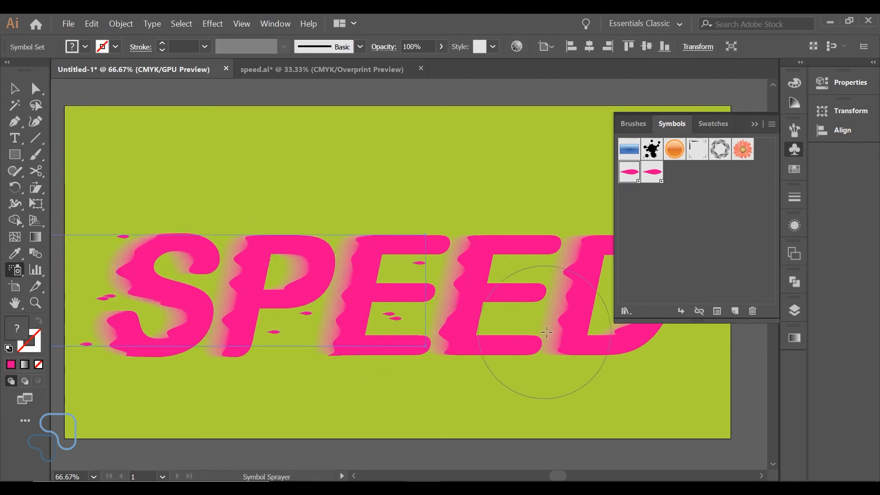
left_click(504, 322)
left_click(538, 267)
key("space")
left_click_drag(516, 282, 409, 270)
left_click(518, 267)
left_click(503, 306)
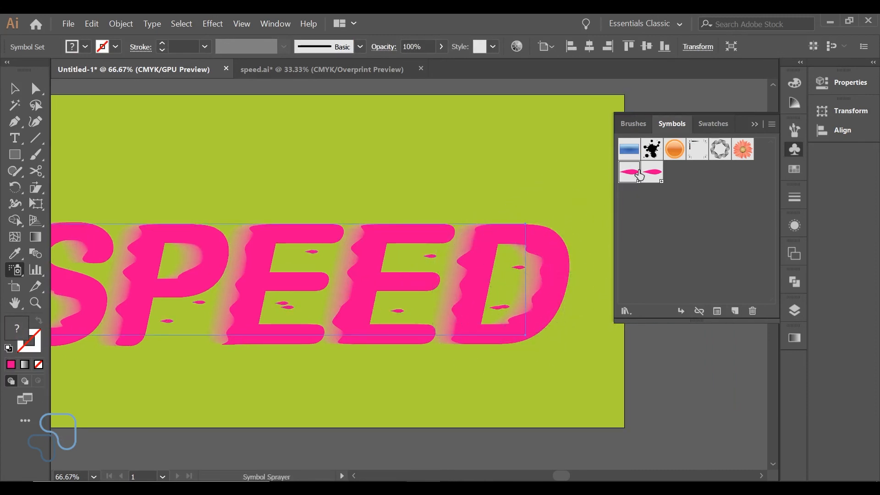
Spray single instances of the smaller tapered symbol inside the D and in the openings of both Es
left_click(518, 280)
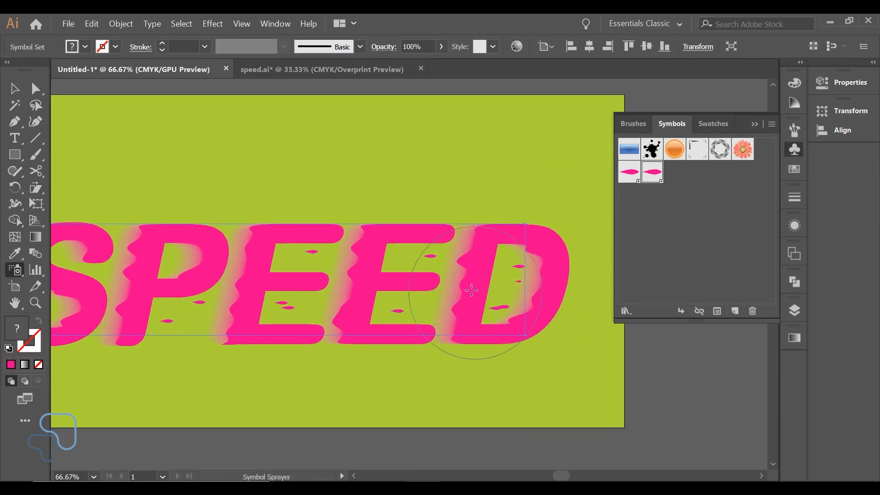
left_click(413, 306)
left_click(413, 260)
left_click(400, 250)
left_click(310, 313)
left_click(289, 253)
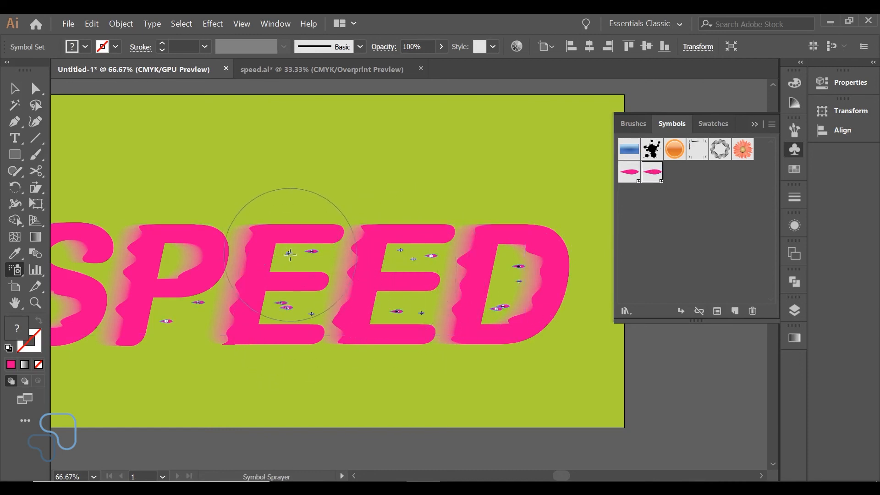
Spray single instances of the smaller tapered symbol in and below the P's bowl and around the S
key("space")
left_click_drag(308, 318, 469, 310)
left_click(362, 312)
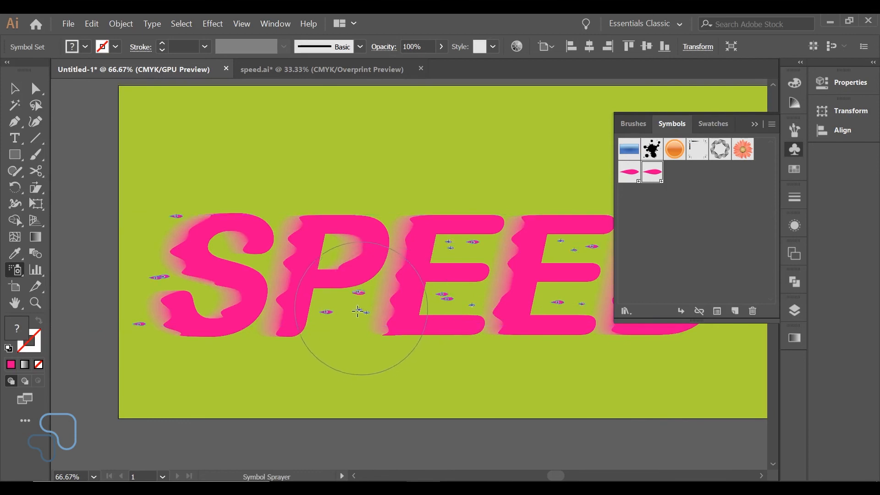
left_click(330, 257)
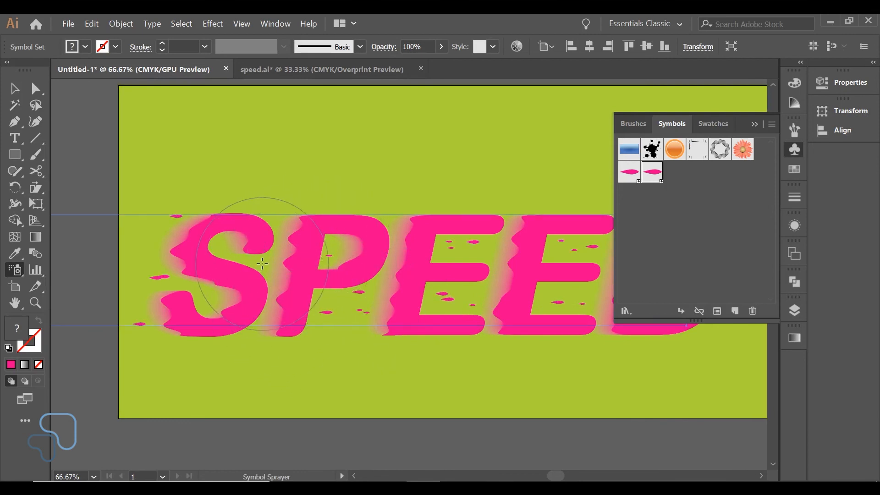
left_click(273, 260)
left_click(169, 266)
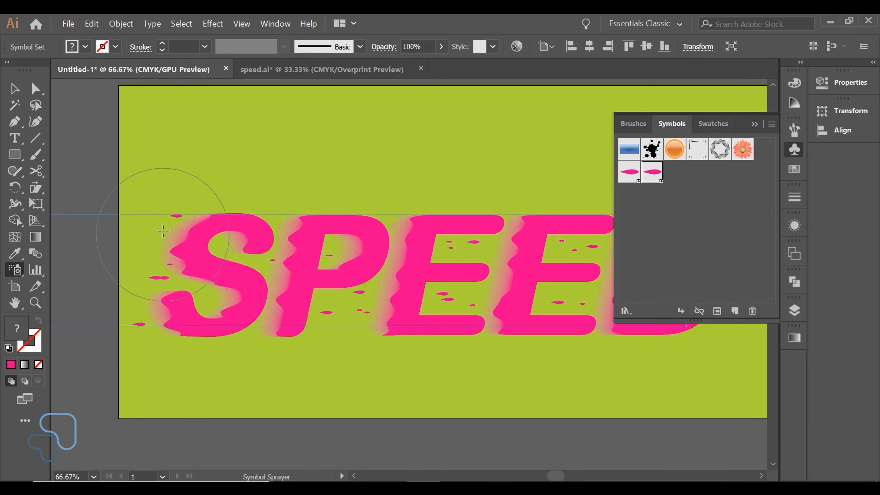
left_click(161, 222)
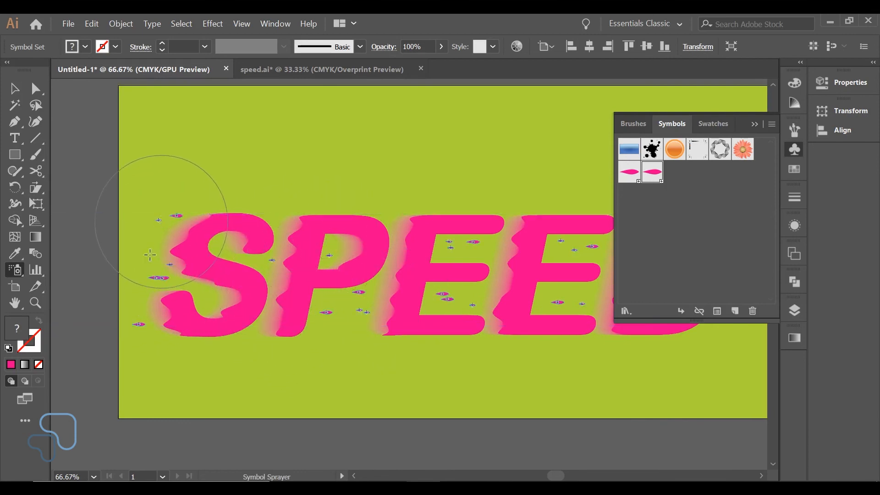
left_click(154, 313)
Deselect the sprayed symbol set and collapse the symbol library to show the finished artwork on the full artboard
key("ctrl+0")
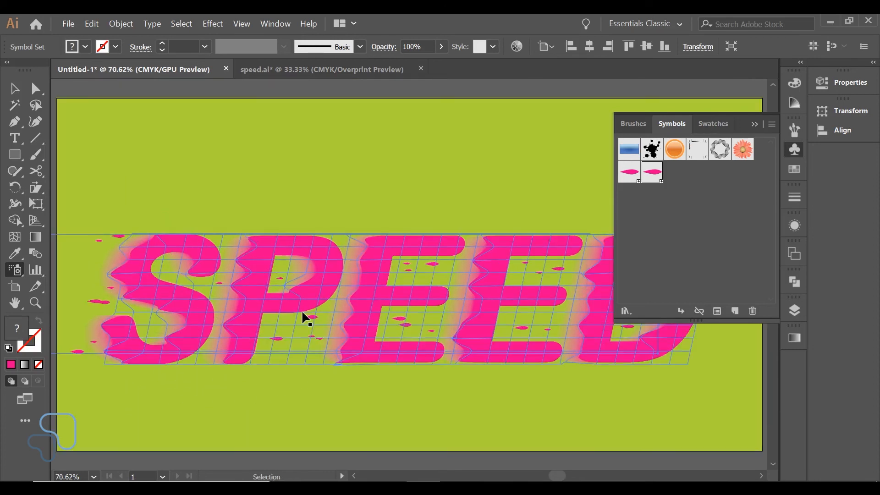
key("v")
left_click(327, 180)
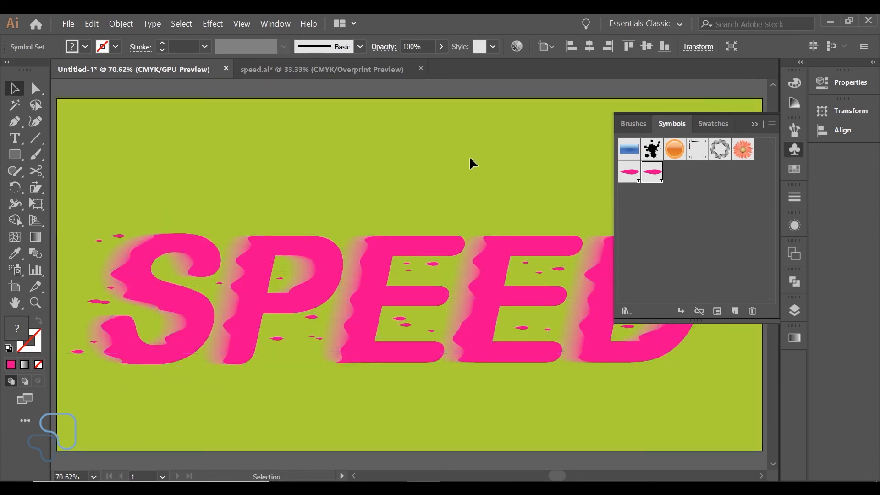
left_click(794, 149)
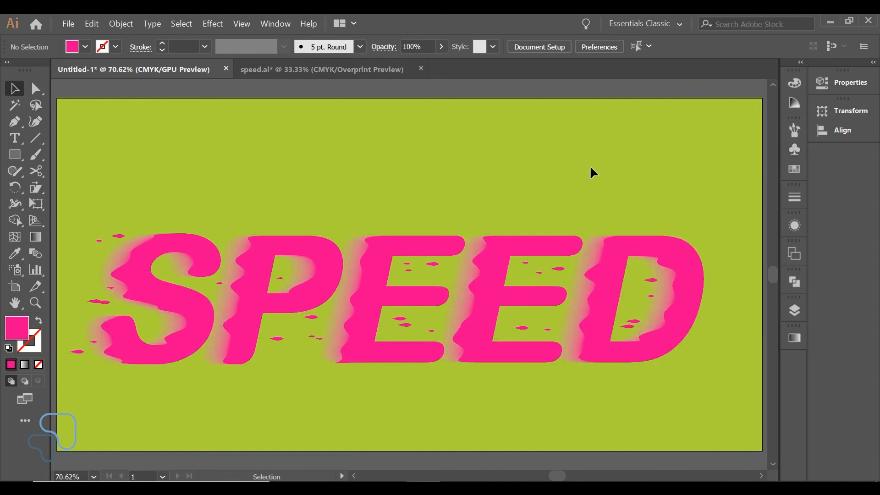